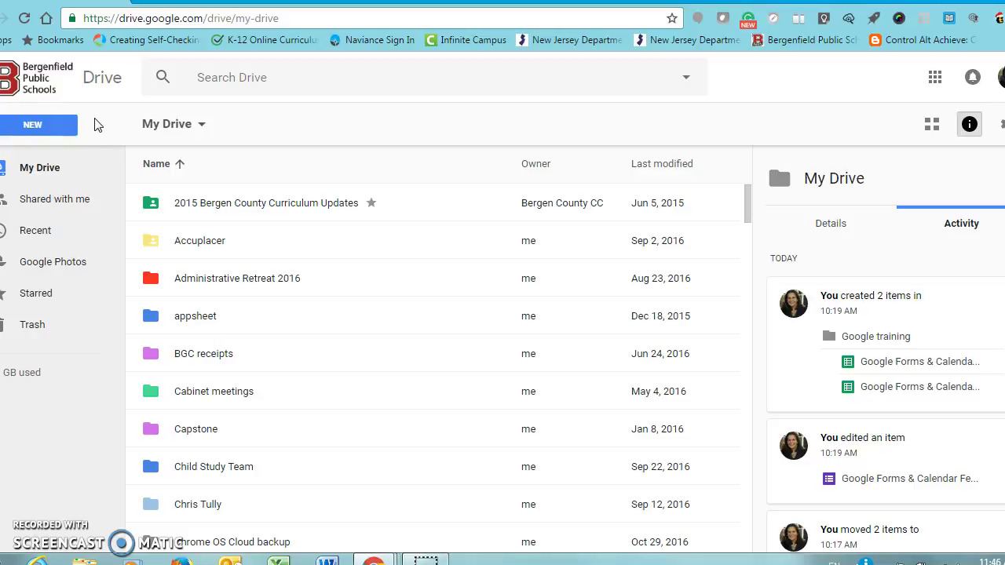
left_click(68, 127)
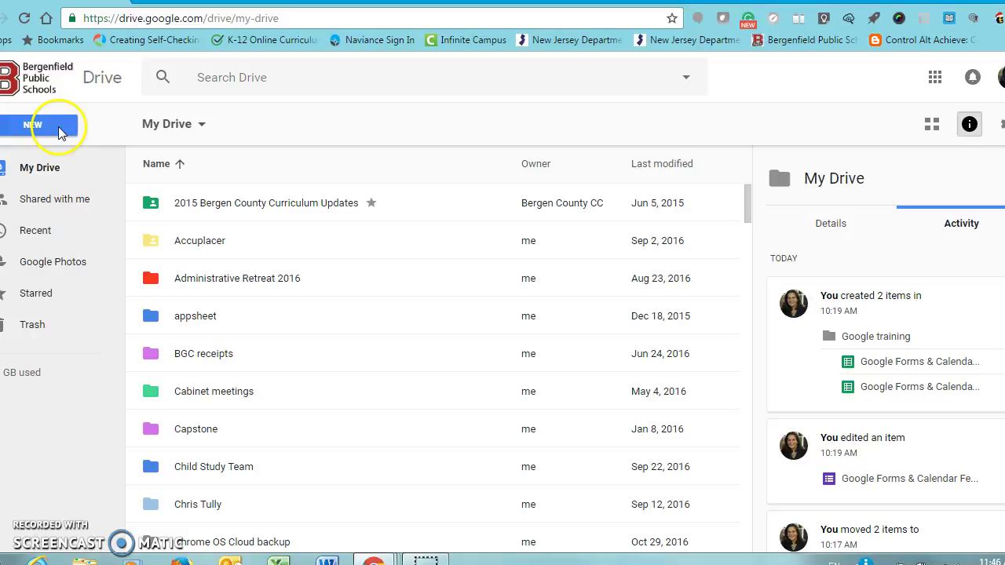
mouse_move(99, 358)
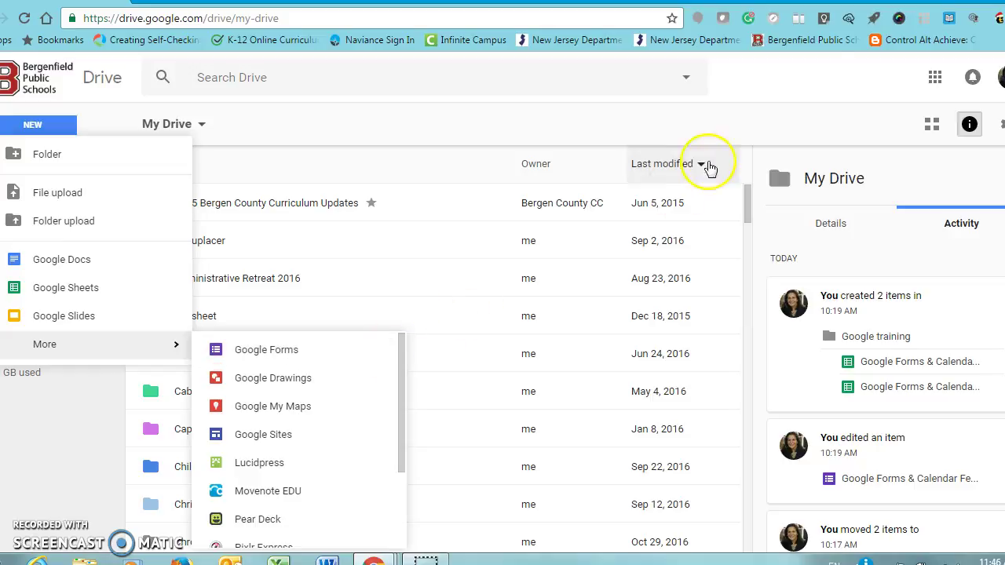
left_click(934, 79)
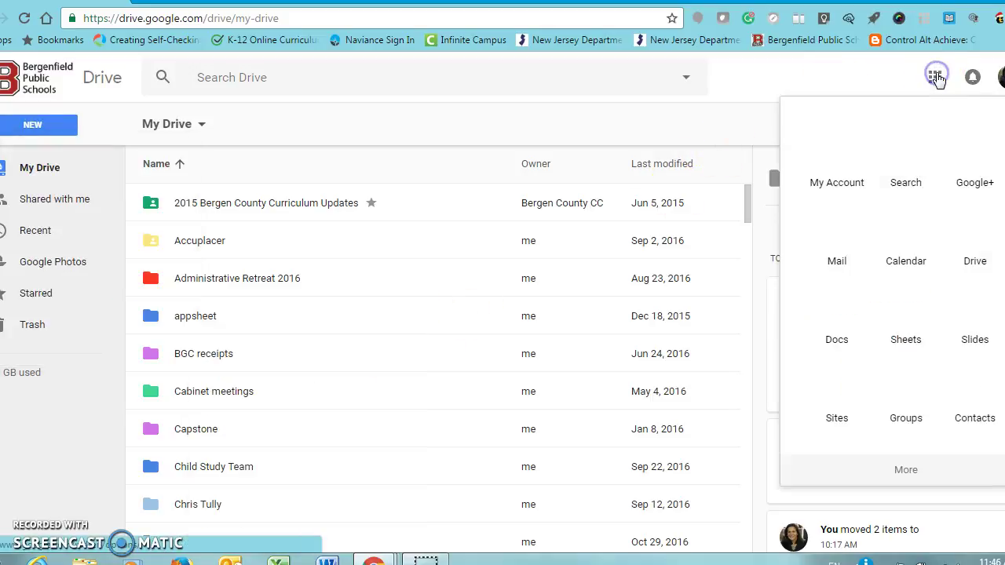
left_click(913, 471)
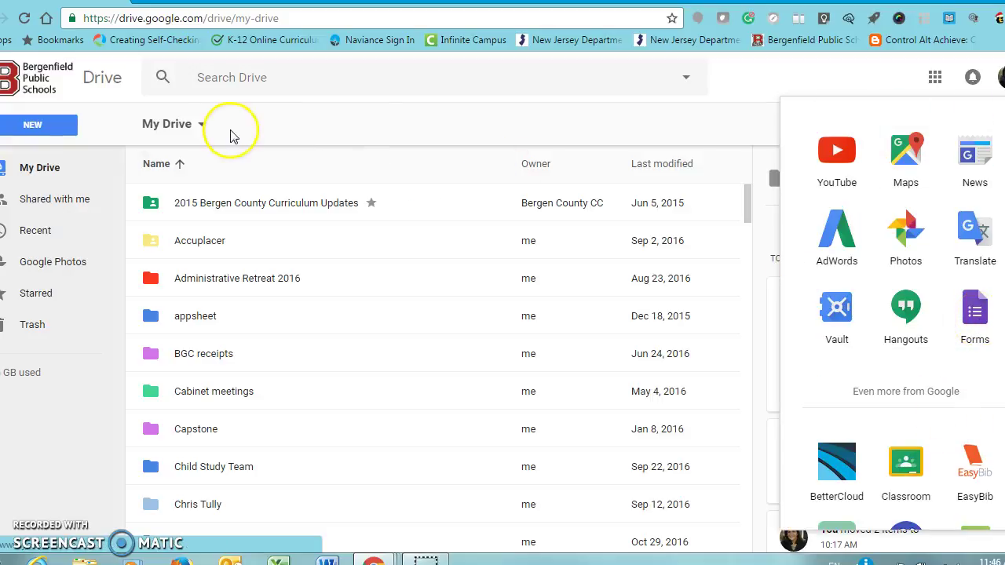
Create a new blank Google Form from My Drive
left_click(50, 126)
left_click(50, 125)
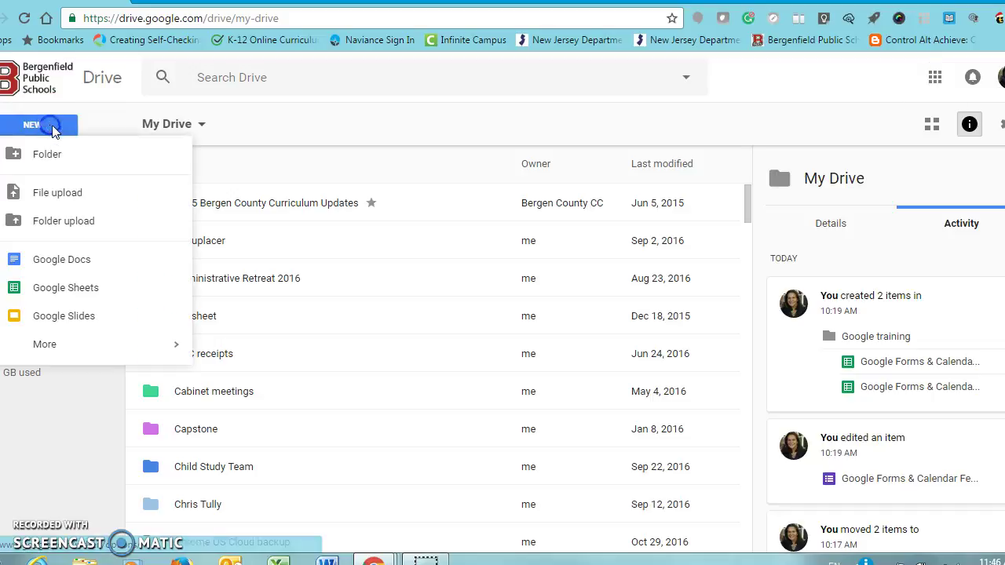
mouse_move(57, 353)
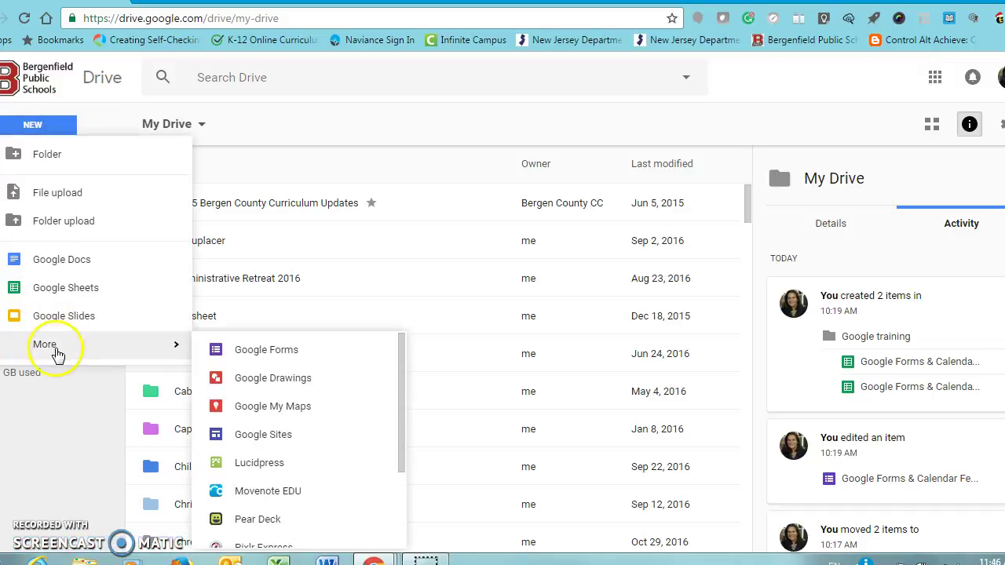
left_click(267, 349)
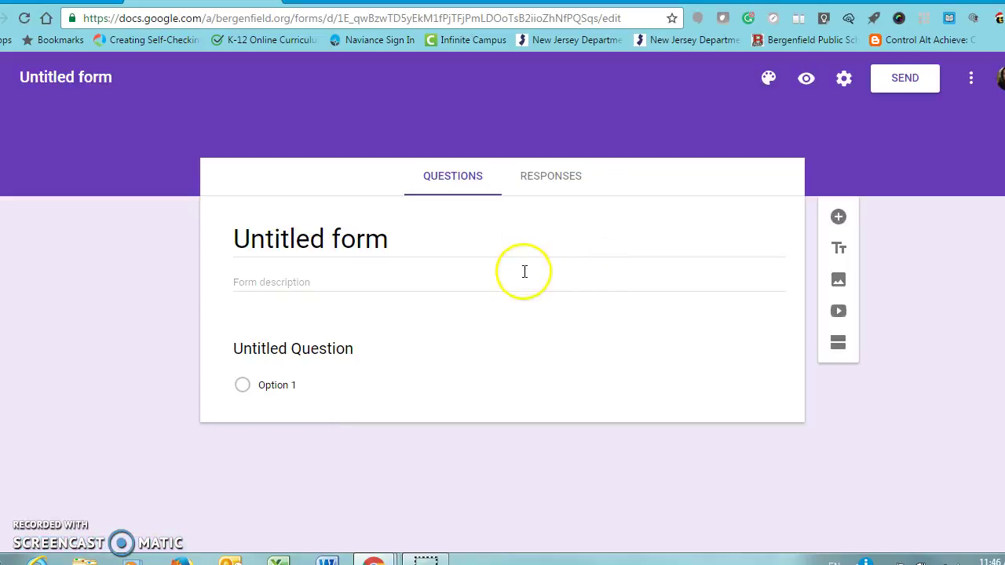
Title the form and its file "Practice Form" and enter the form description "Directions: Answer carefully"
left_click(356, 235)
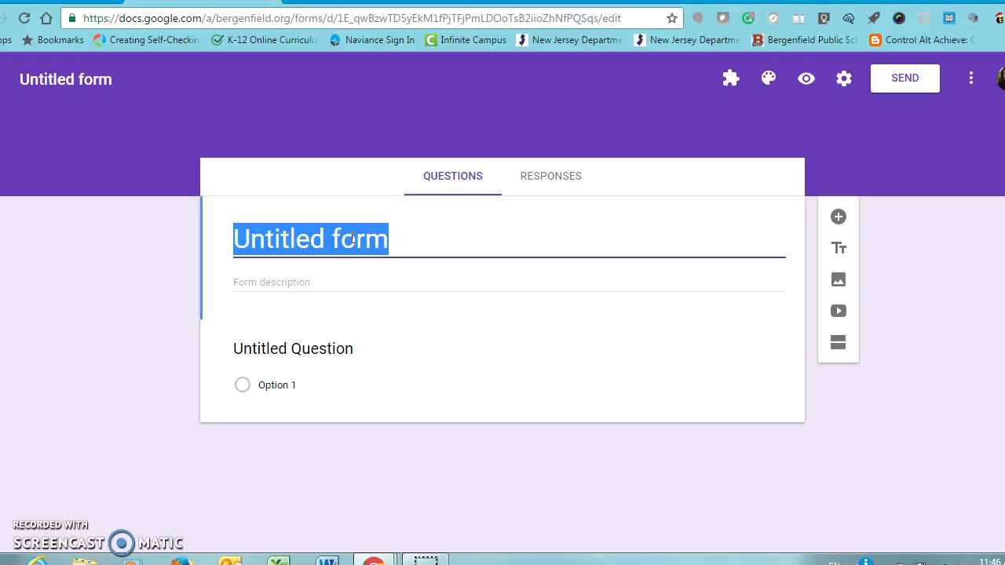
type("pRA")
key("BackSpace")
key("BackSpace")
type("Practic")
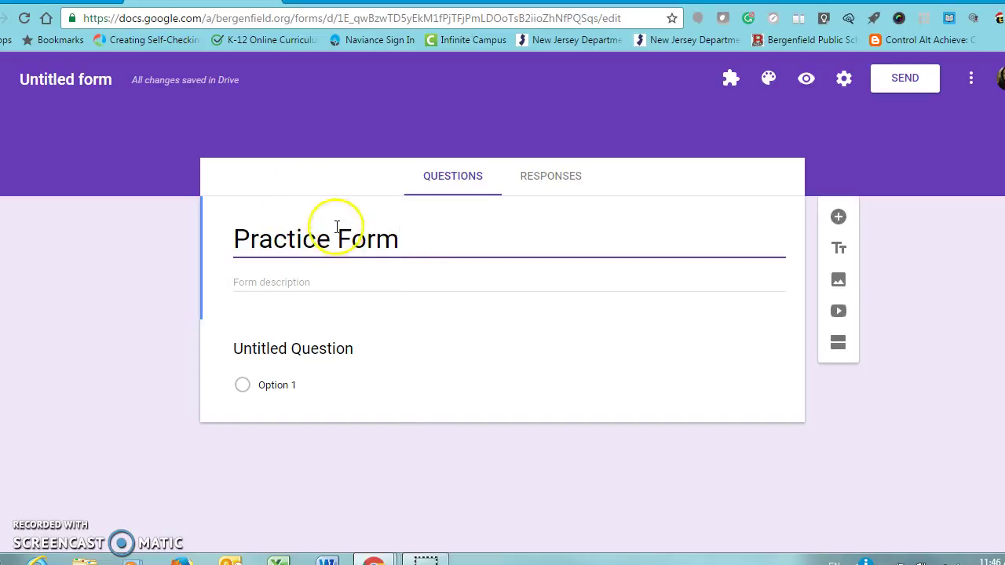
left_click(101, 78)
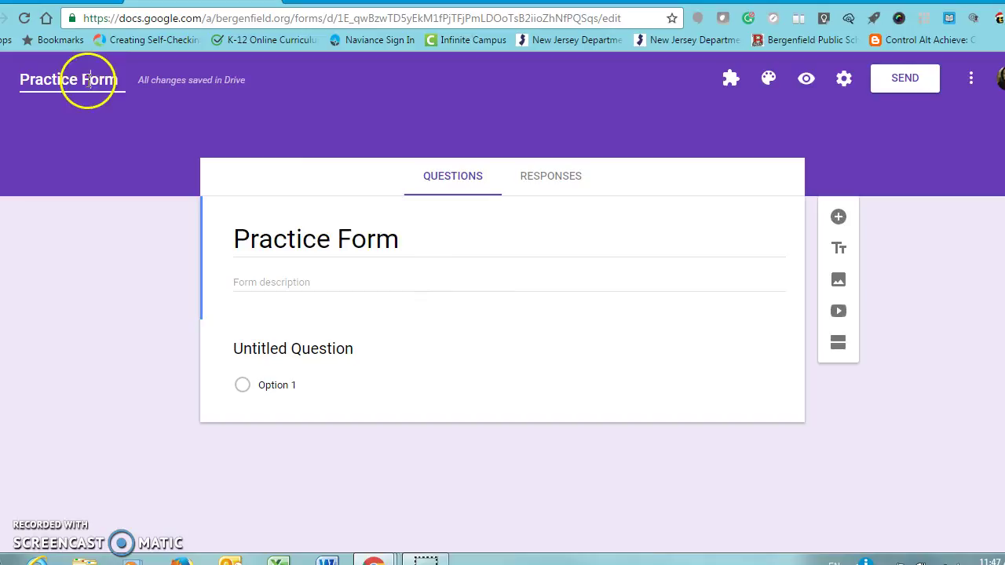
left_click(331, 283)
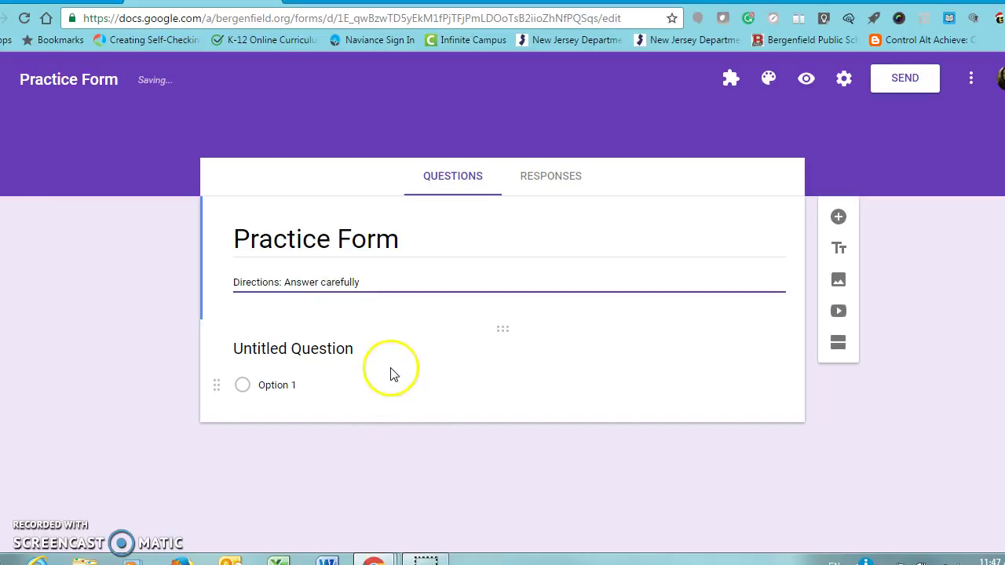
Replace the title of the form's untitled first question with "Your Name"
left_click(351, 348)
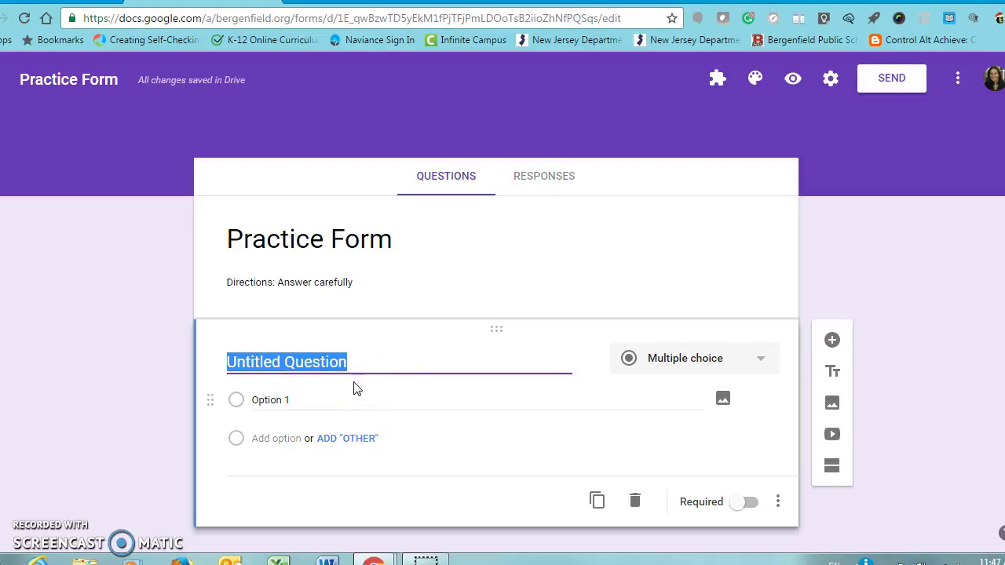
type("Y")
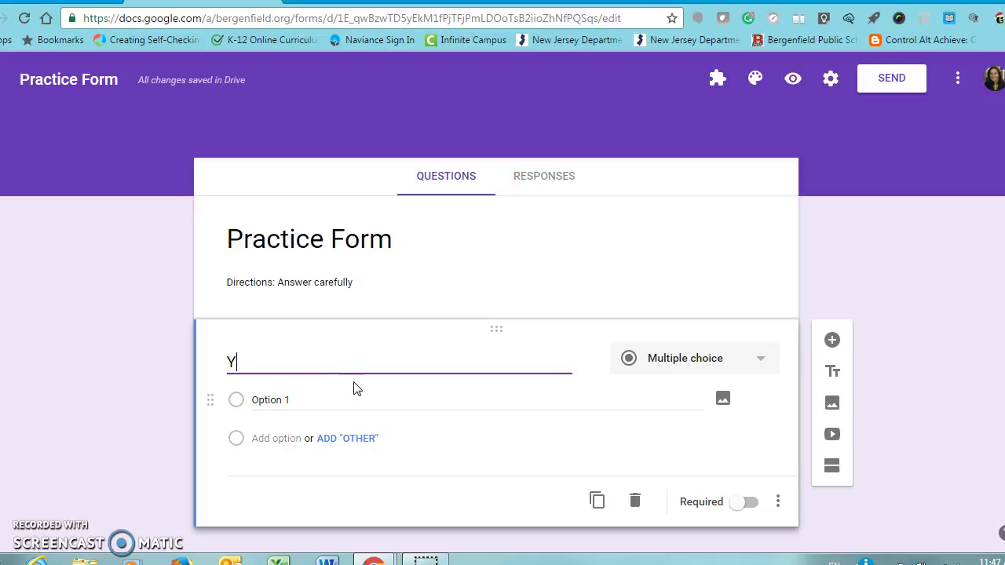
type("our Name")
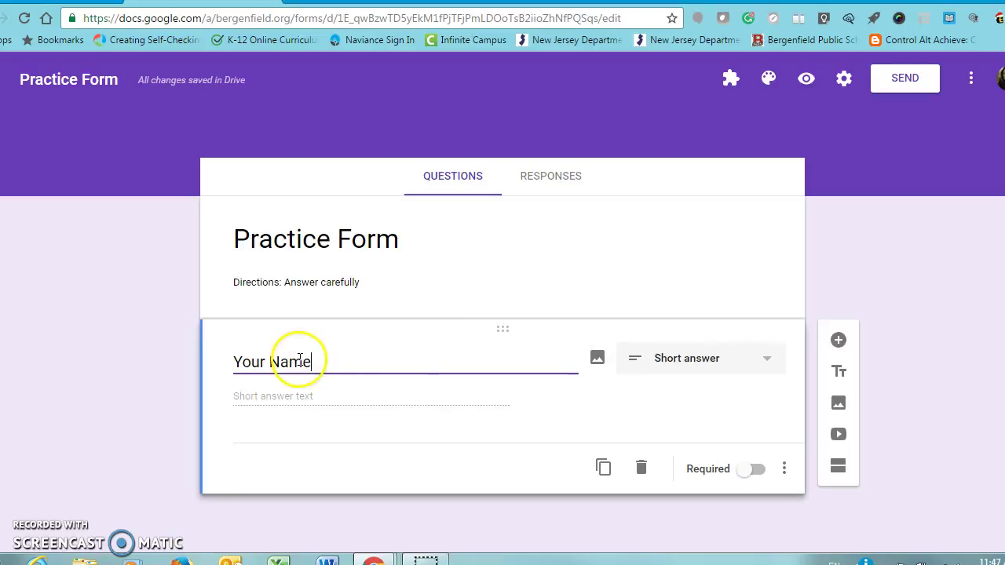
Try the Paragraph and Multiple choice answer types on the "Your Name" question
left_click(769, 364)
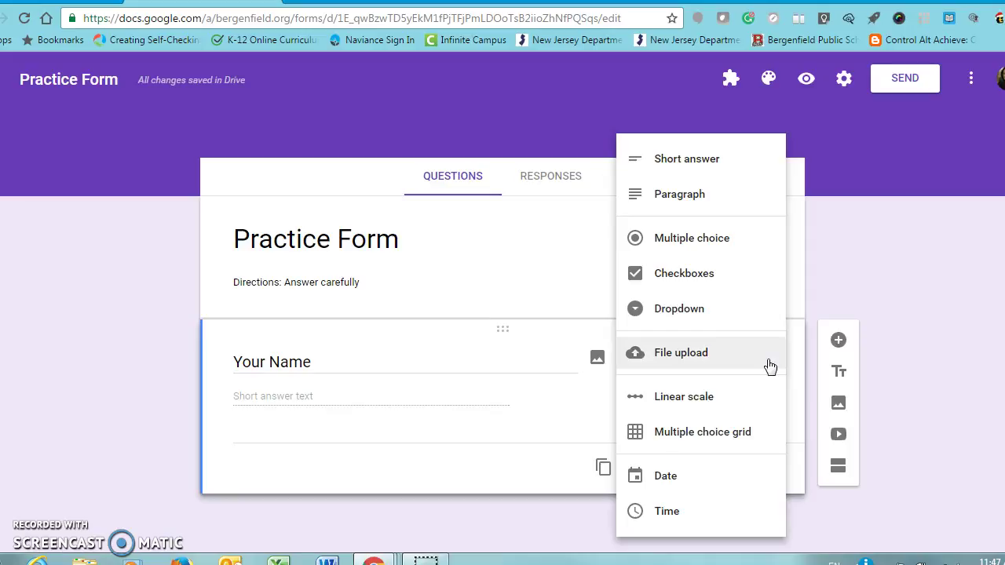
left_click(691, 198)
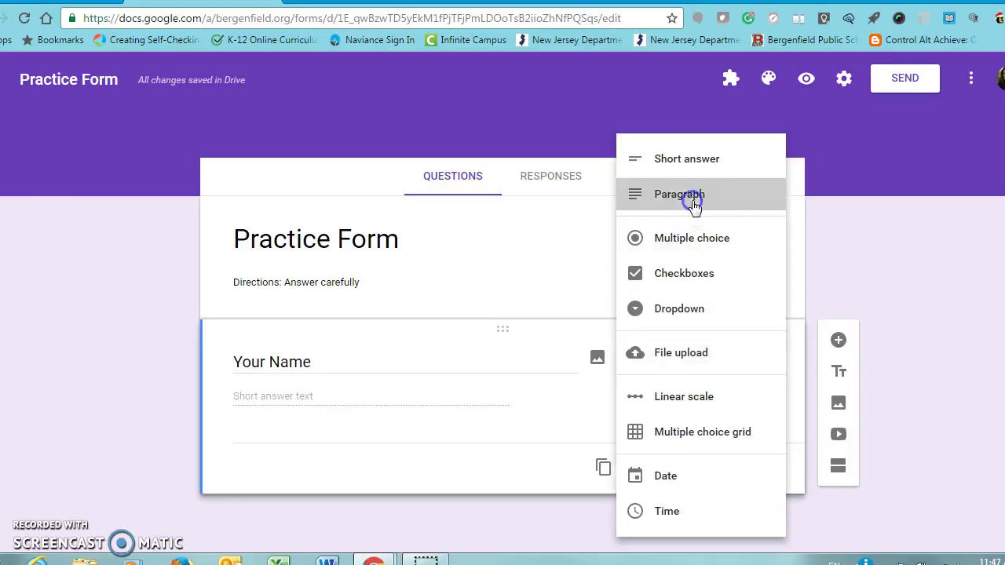
left_click(768, 361)
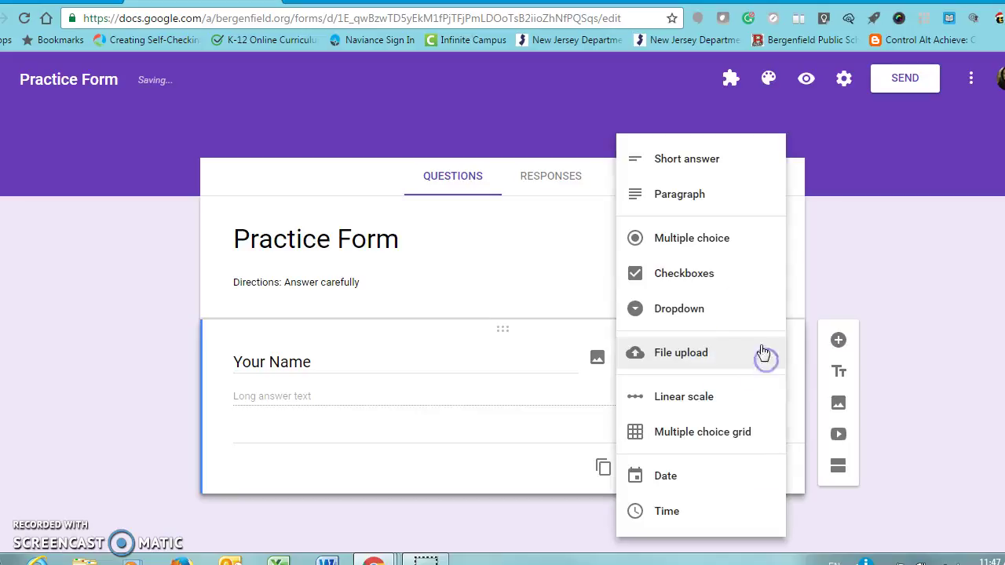
left_click(698, 248)
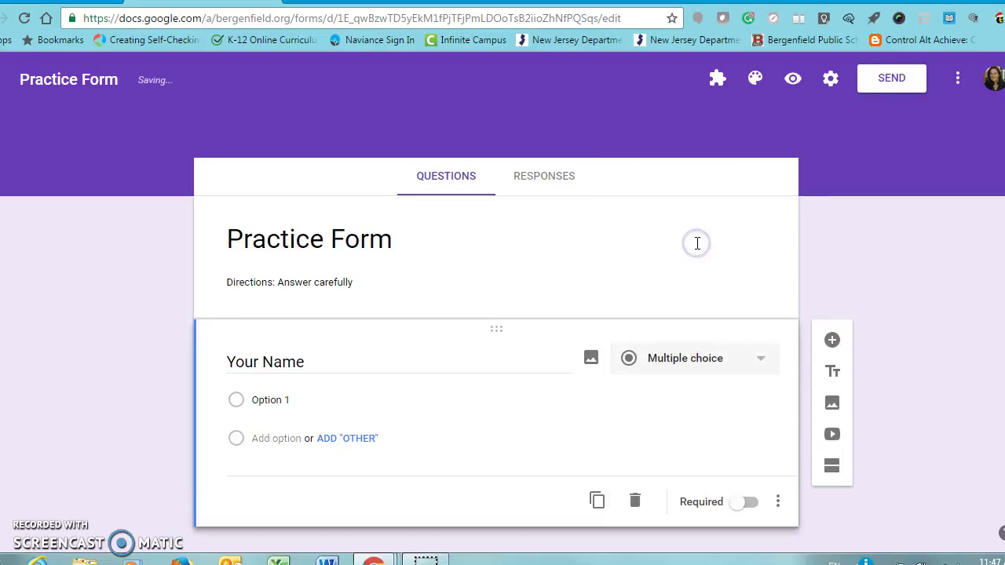
Try the Checkboxes and Dropdown answer types on the "Your Name" question
left_click(760, 365)
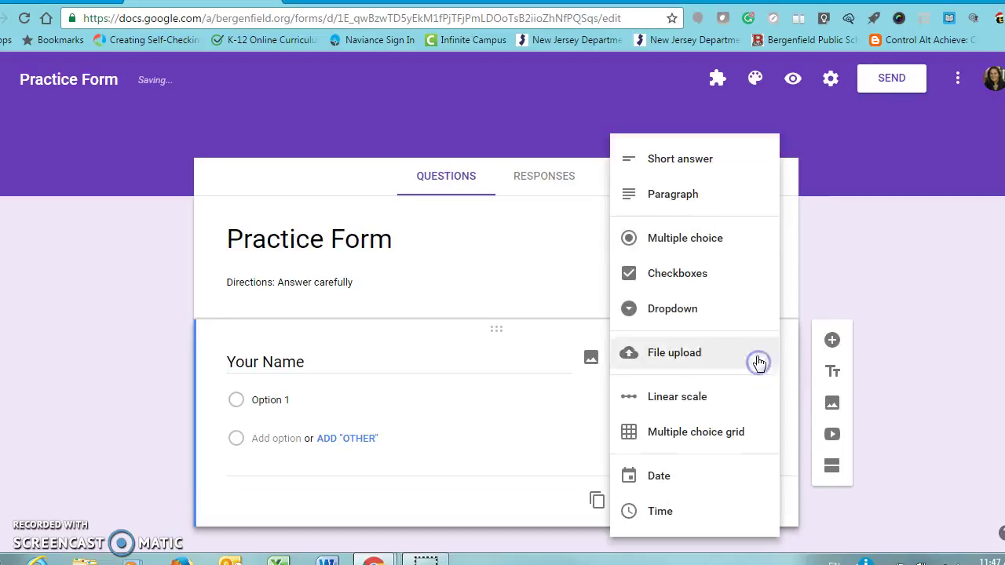
left_click(705, 272)
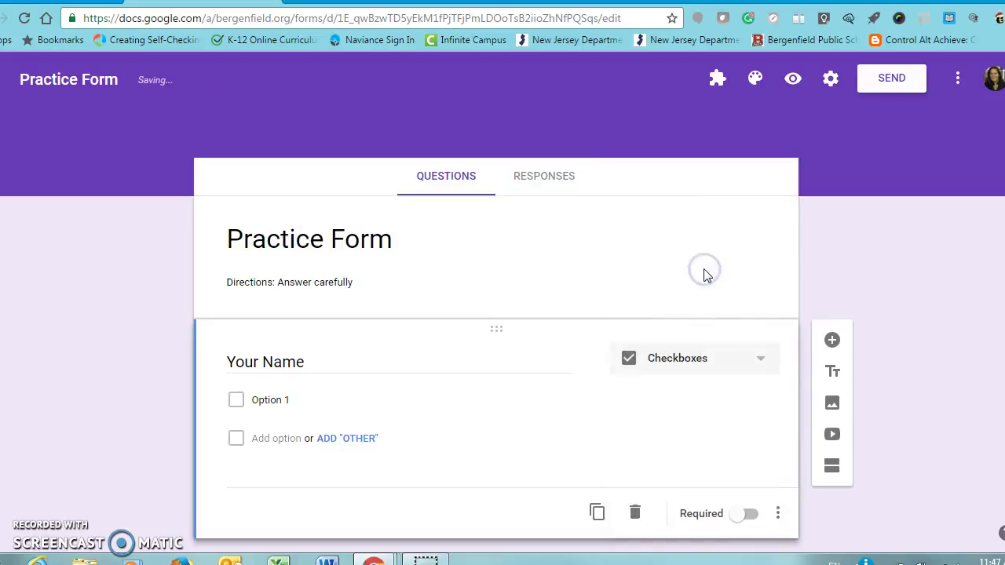
left_click(763, 363)
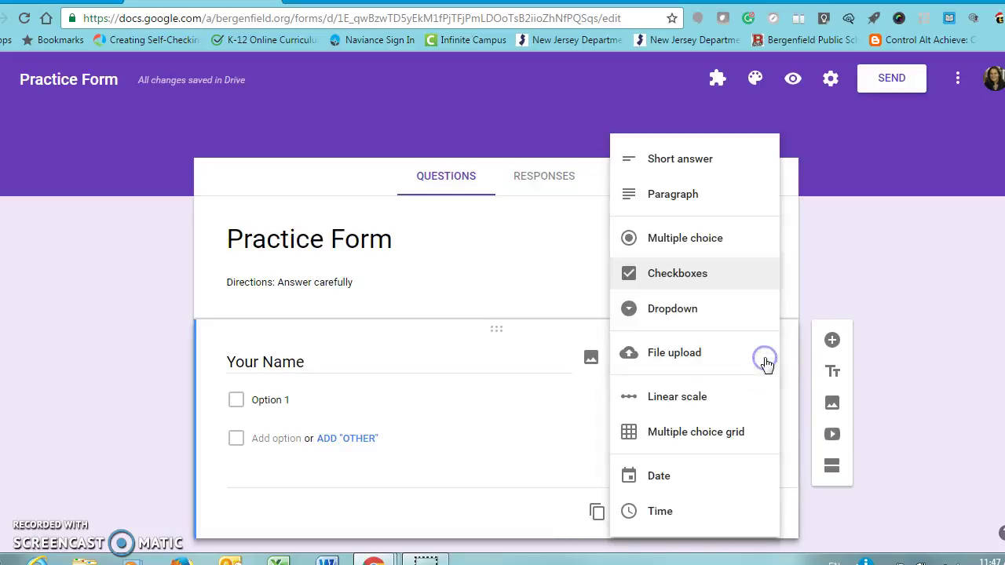
left_click(692, 316)
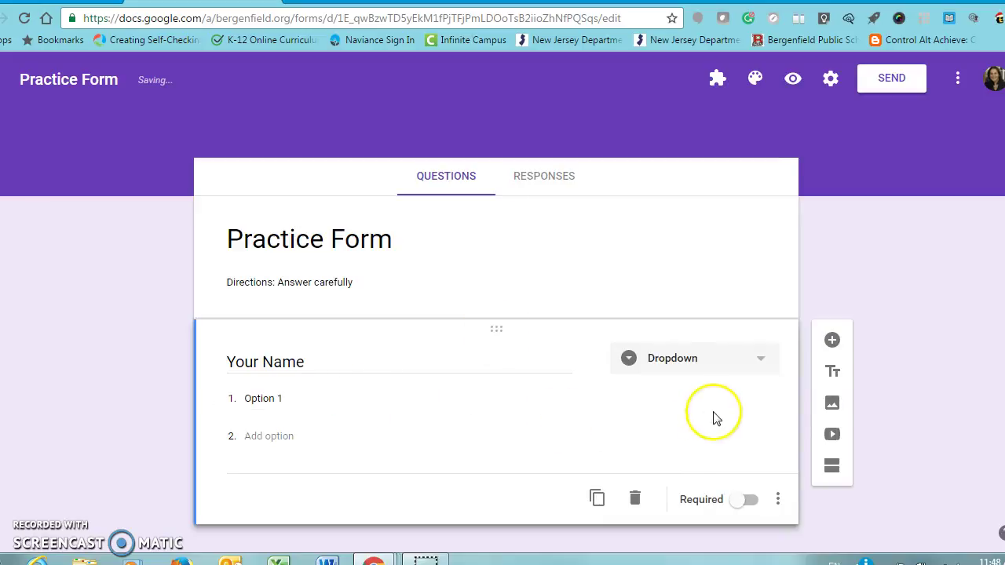
Try the File upload type on the "Your Name" question and cancel letting respondents upload files to Drive
left_click(761, 367)
left_click(690, 355)
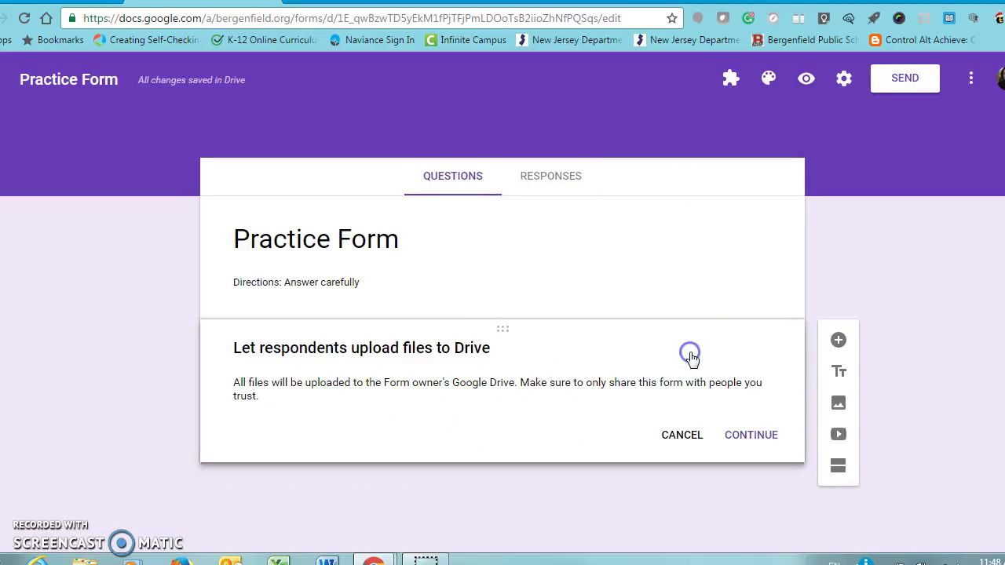
left_click(680, 435)
Try the Linear scale type on the "Your Name" question and look through the choices for its upper limit
left_click(765, 360)
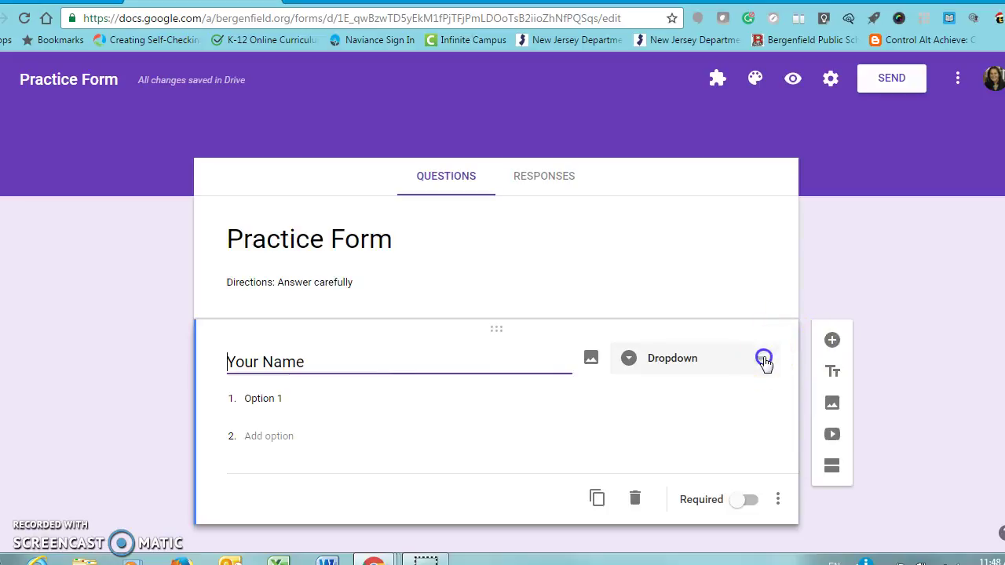
left_click(684, 402)
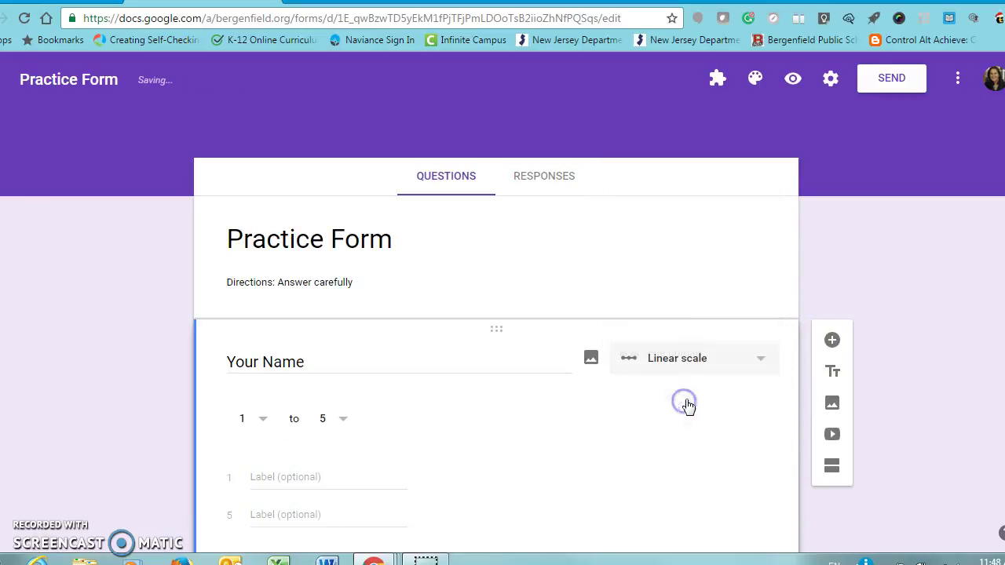
left_click(342, 418)
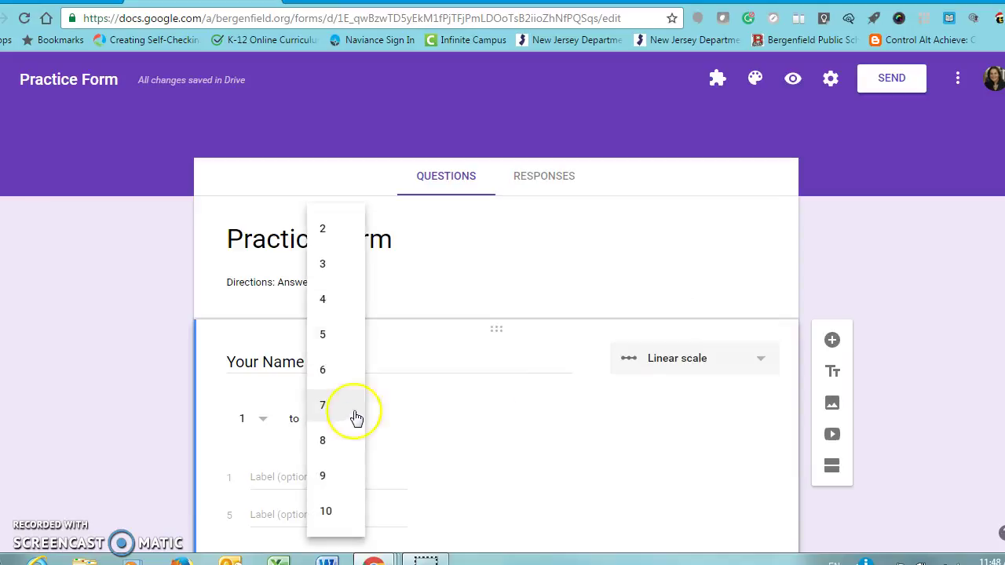
left_click(487, 412)
Try the Multiple choice grid and Date answer types on the "Your Name" question
left_click(763, 367)
left_click(696, 402)
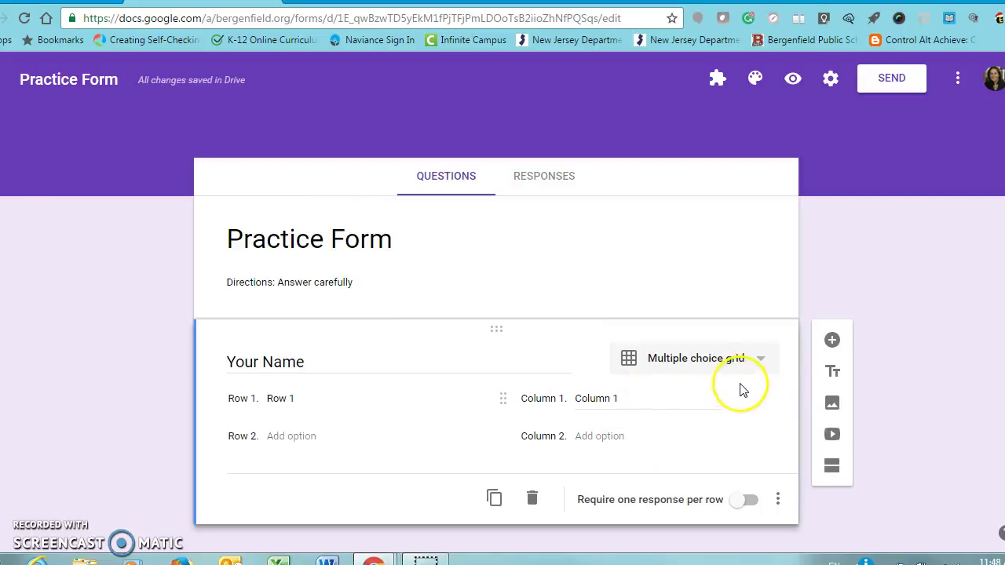
left_click(764, 360)
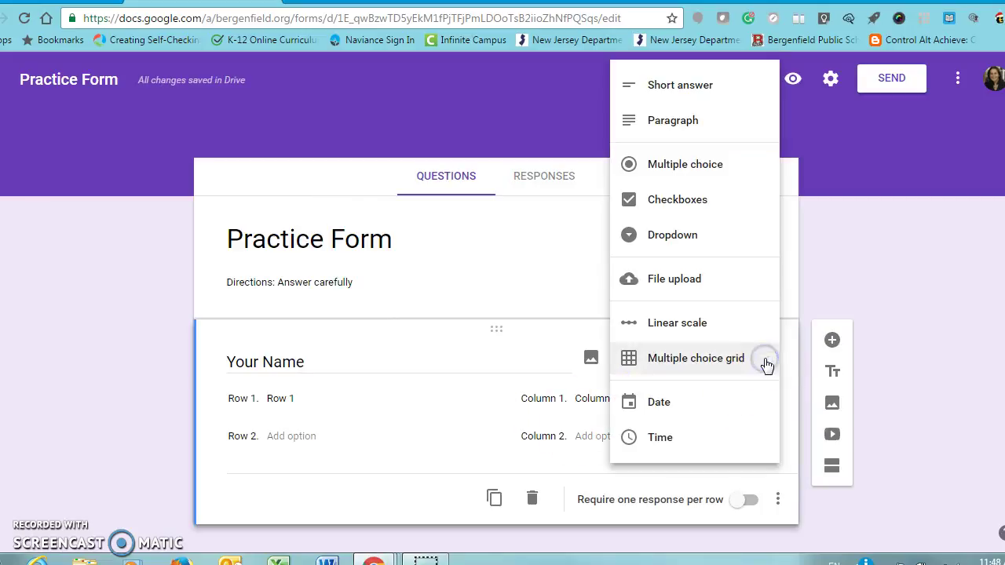
left_click(680, 402)
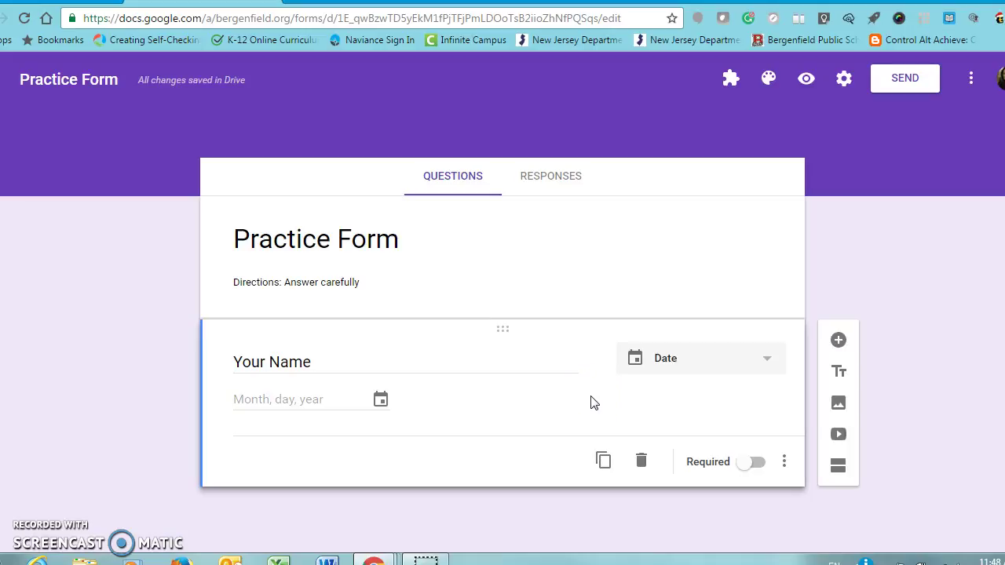
Change the answer type of the "Your Name" question to Time
left_click(760, 361)
left_click(669, 446)
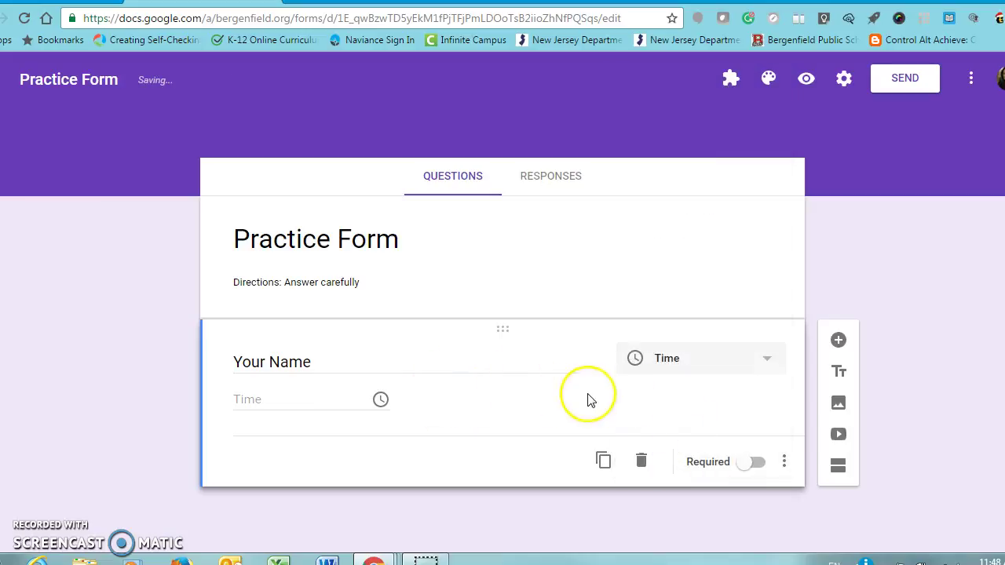
left_click(766, 359)
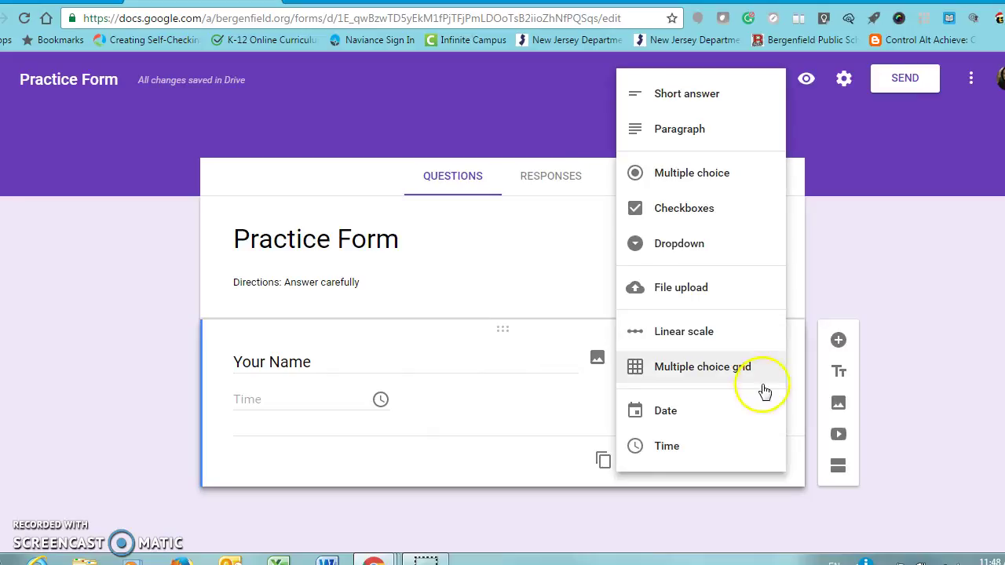
left_click(682, 453)
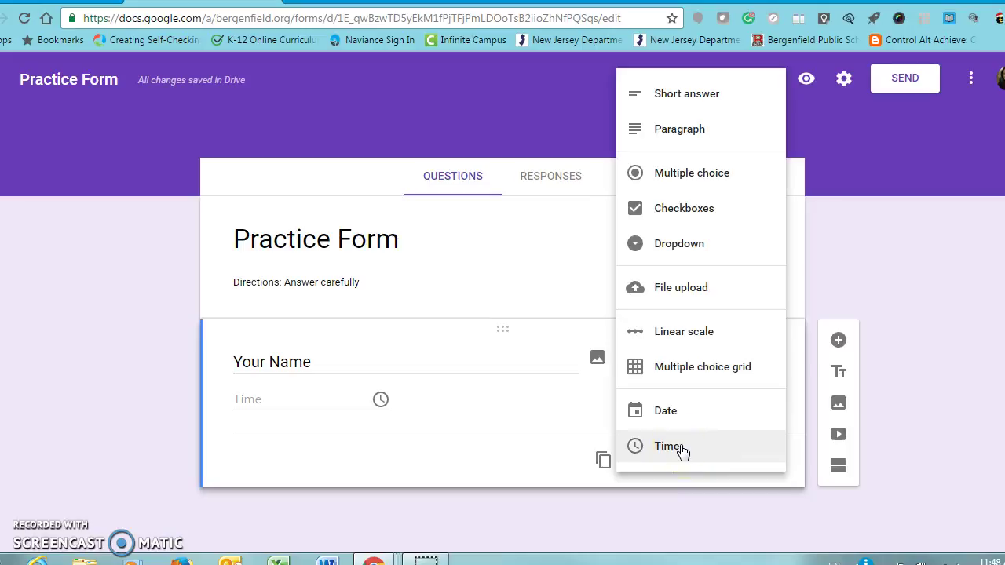
left_click(581, 418)
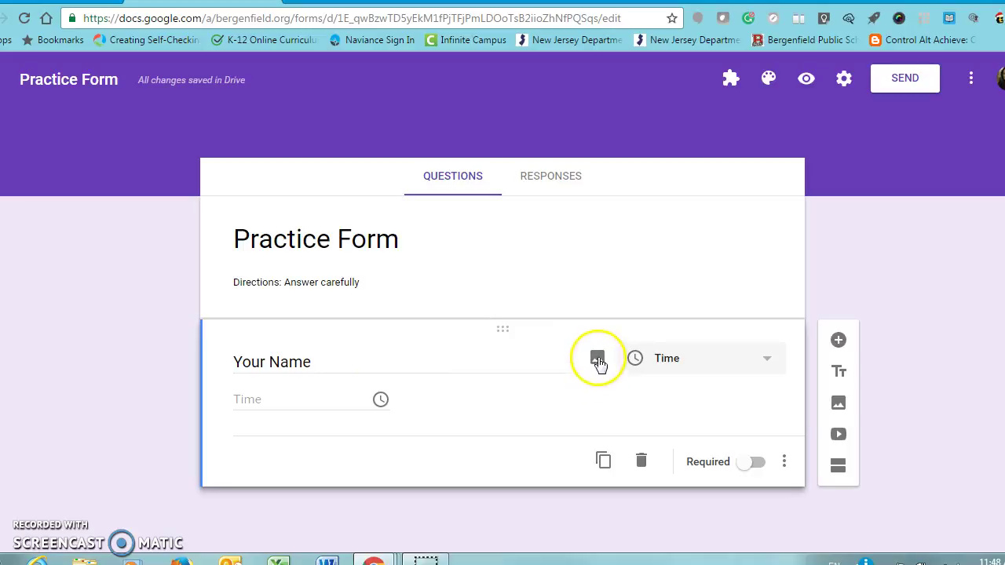
Search the web for "snow" images and insert the snowy road with hills into the "Your Name" question
left_click(597, 361)
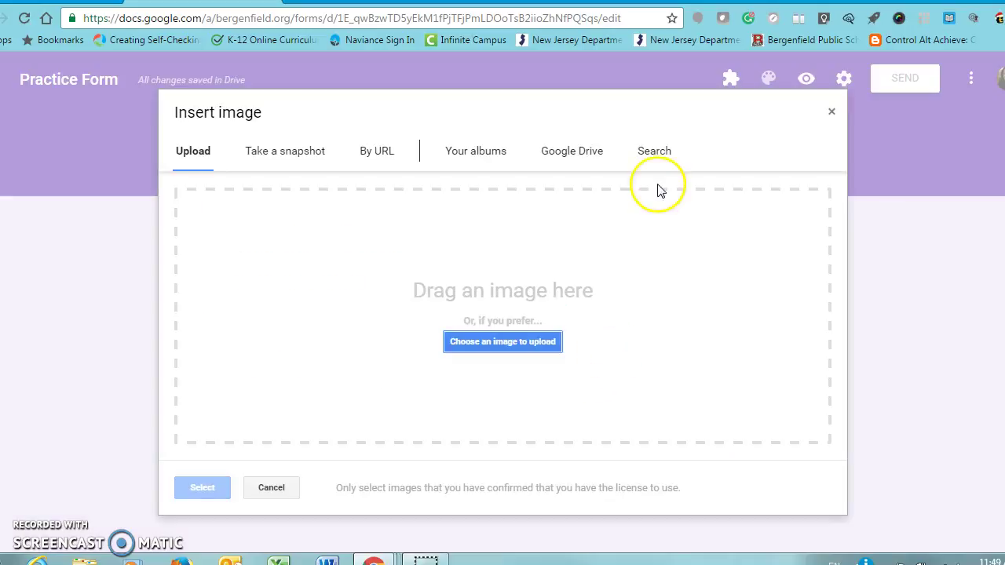
left_click(653, 154)
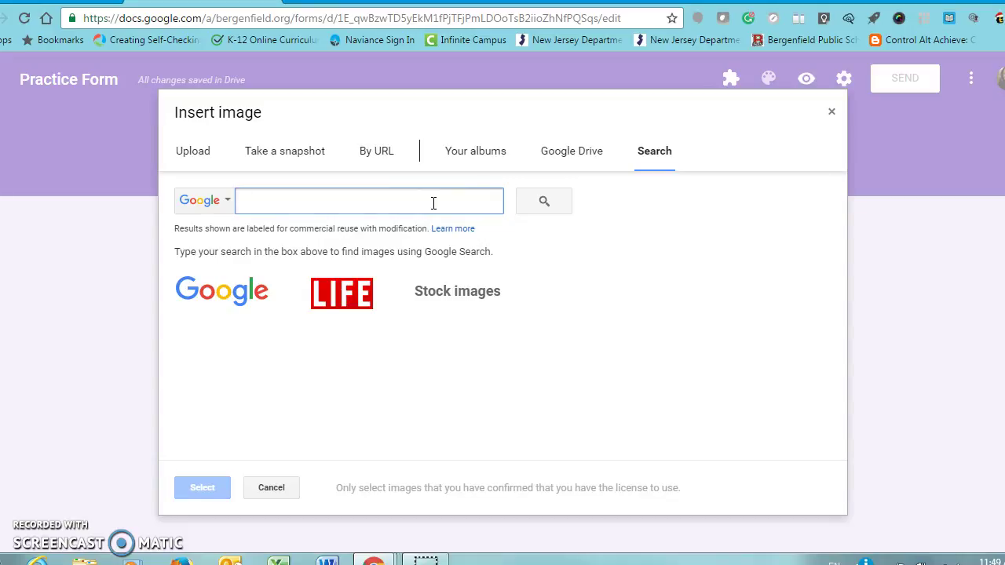
left_click(830, 114)
left_click(587, 367)
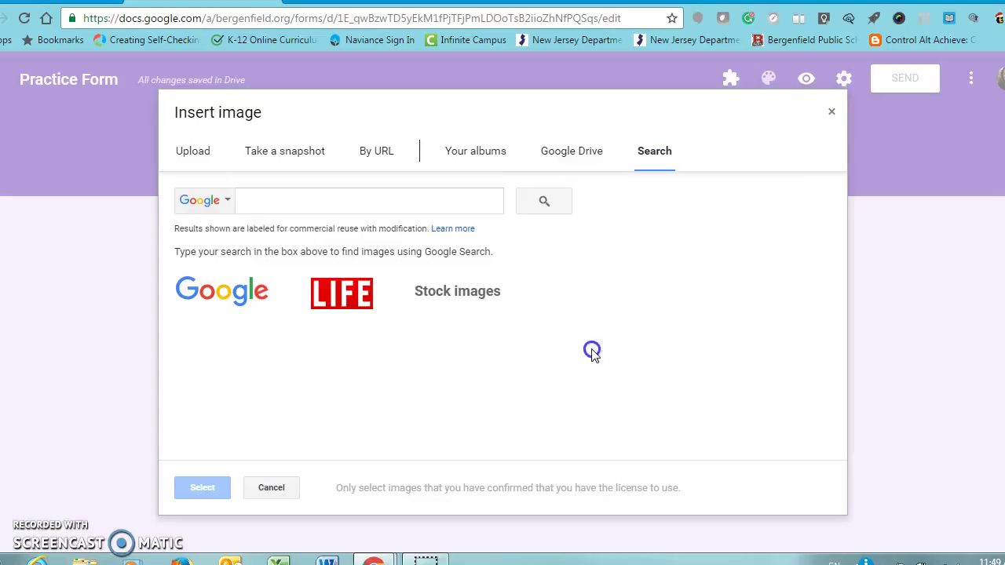
left_click(445, 200)
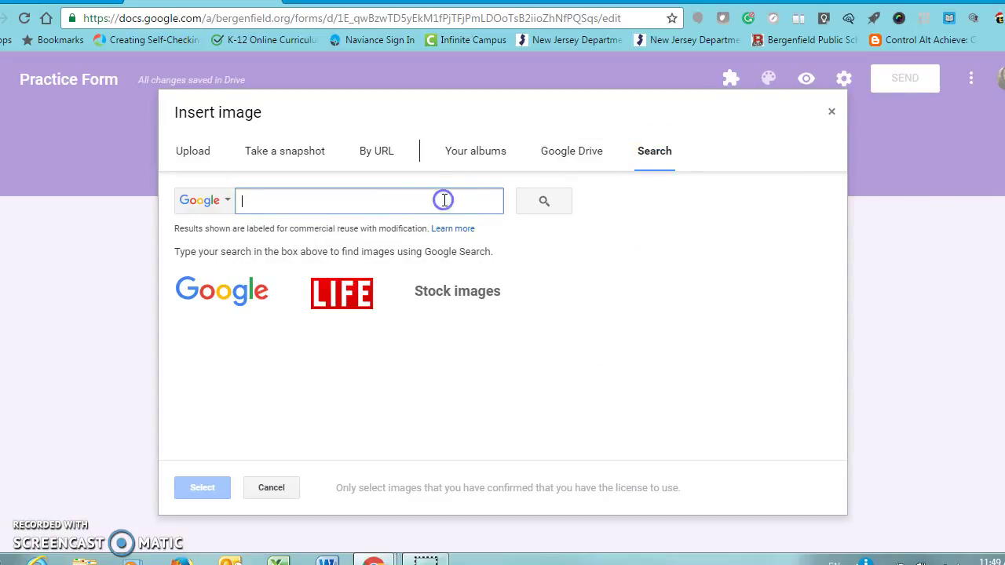
type("snow")
key("Return")
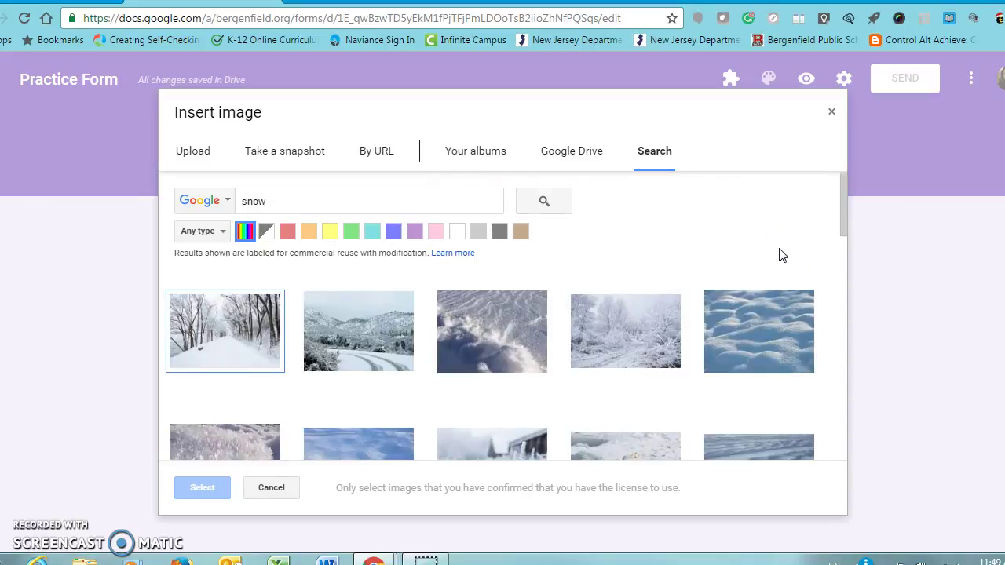
left_click(352, 330)
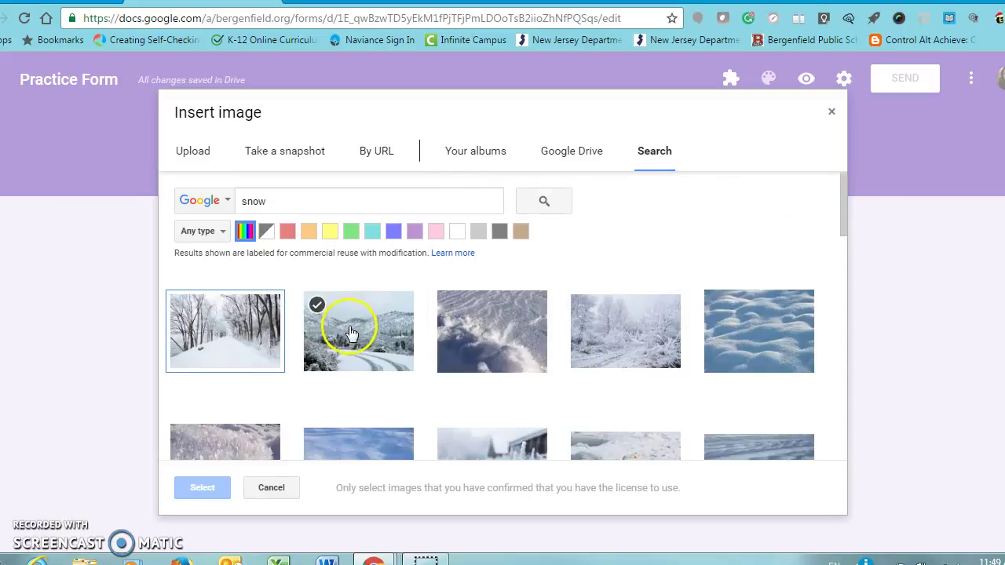
left_click(206, 491)
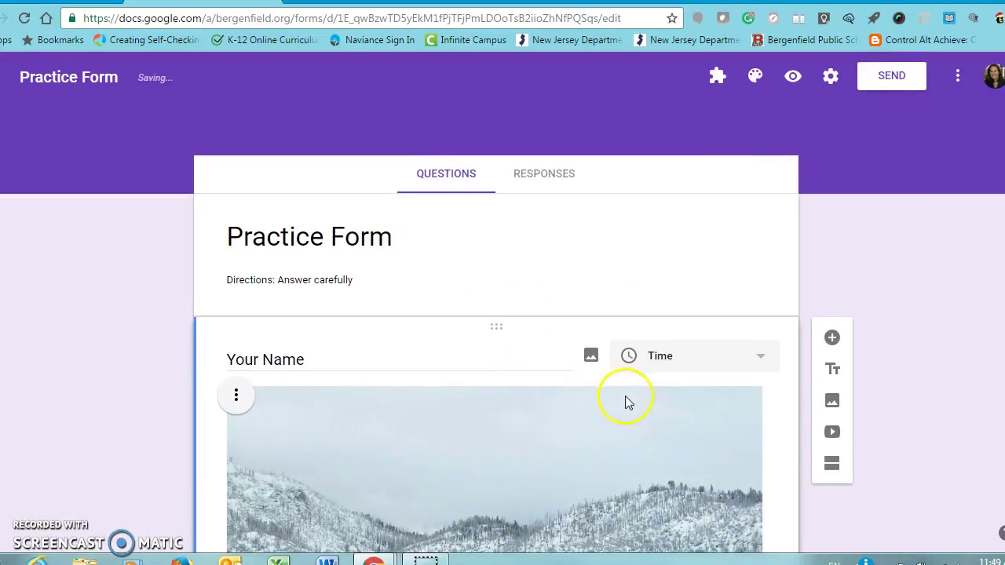
Shrink the inserted snow picture in the "Your Name" question to a small thumbnail
scroll(626, 402, "down", 3)
left_click(698, 369)
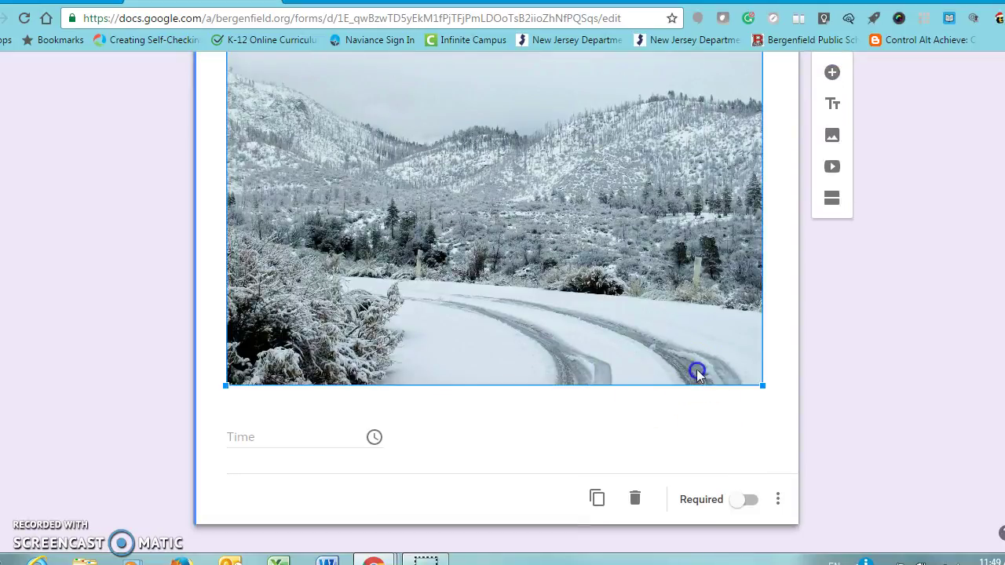
mouse_move(762, 385)
left_mouse_down()
mouse_move(662, 291)
mouse_move(758, 383)
mouse_move(746, 378)
left_mouse_up()
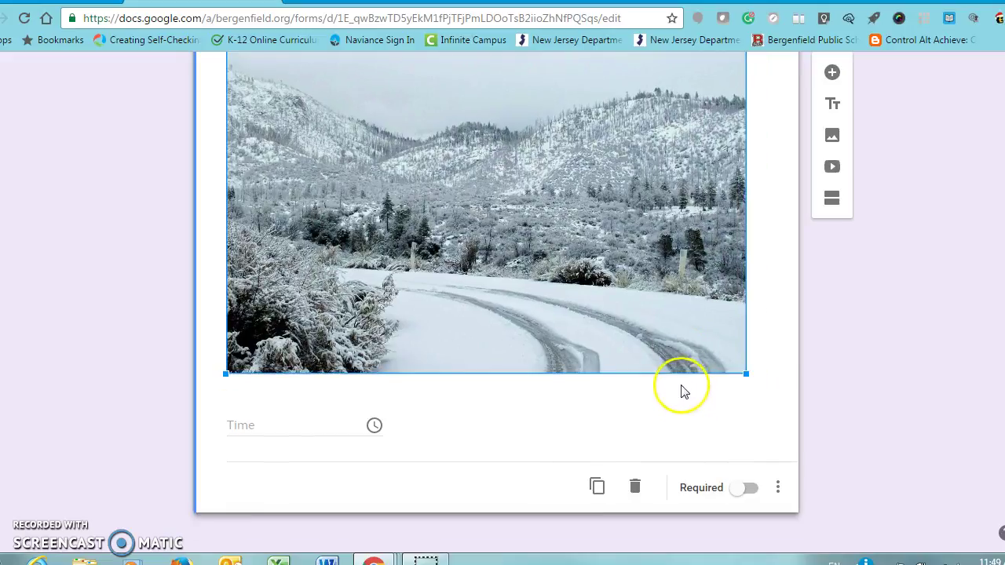
scroll(682, 384, "up", 2)
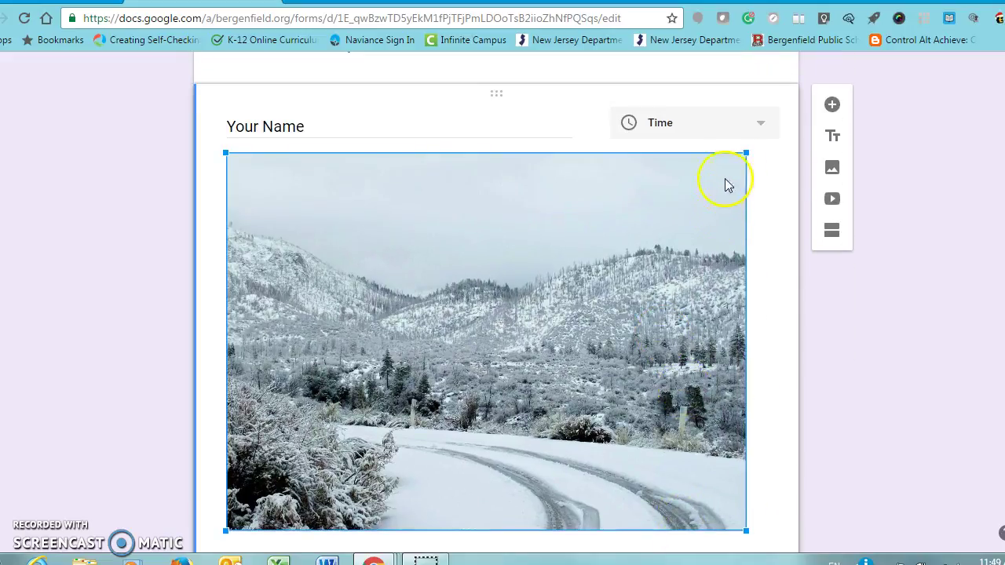
left_click_drag(746, 152, 323, 421)
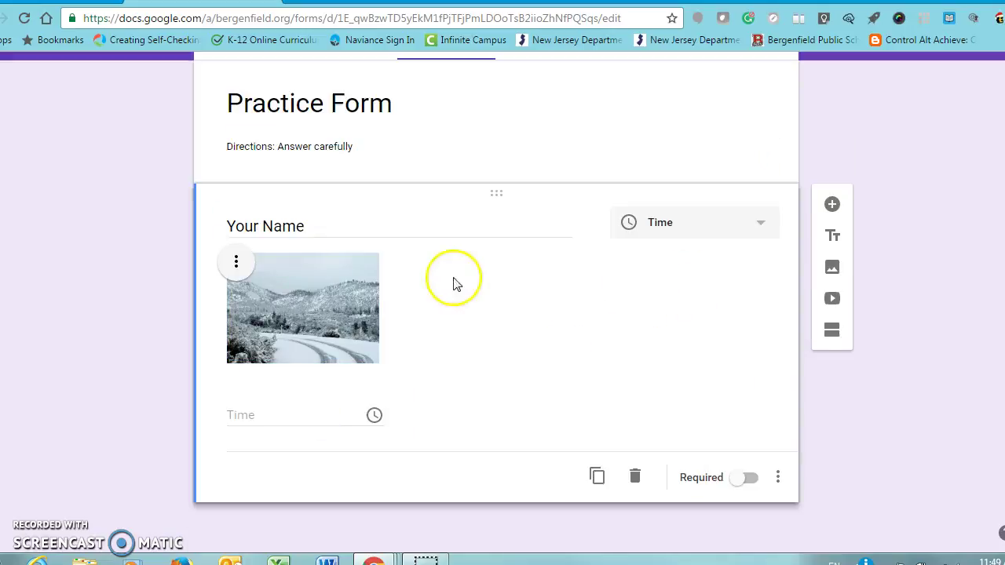
Center-align the snow picture in the "Your Name" question and caption it "Snowy field"
left_click(236, 265)
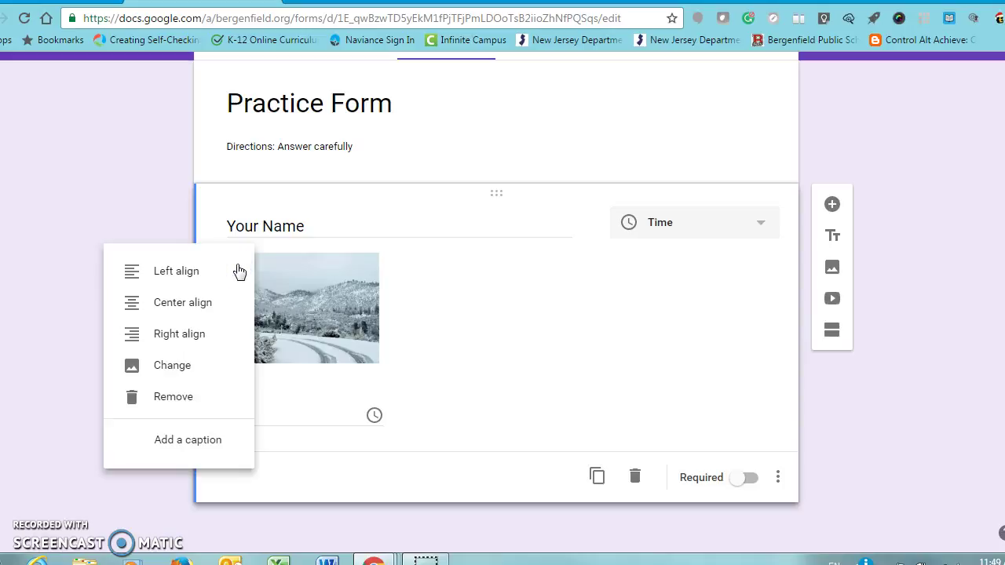
left_click(193, 310)
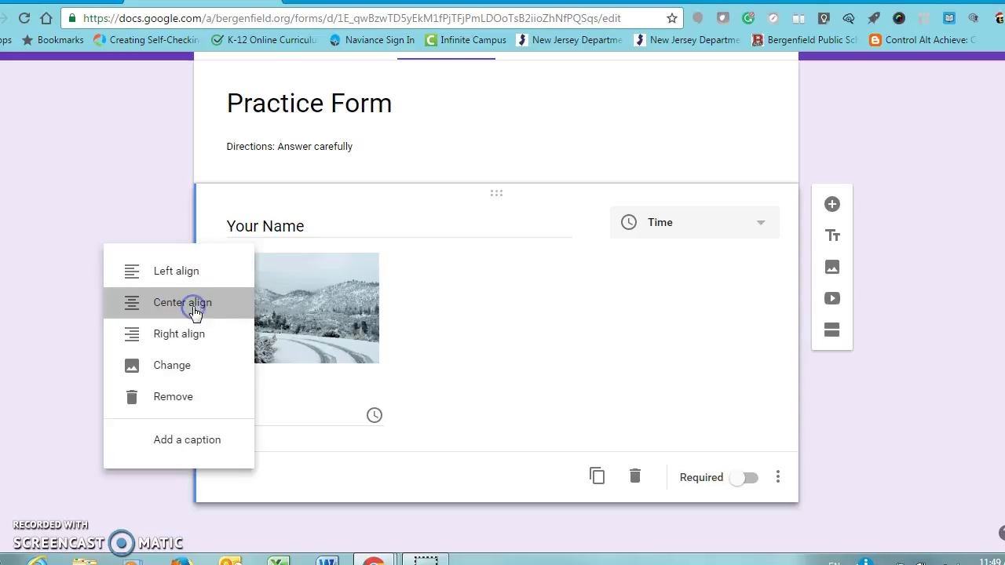
left_click(434, 262)
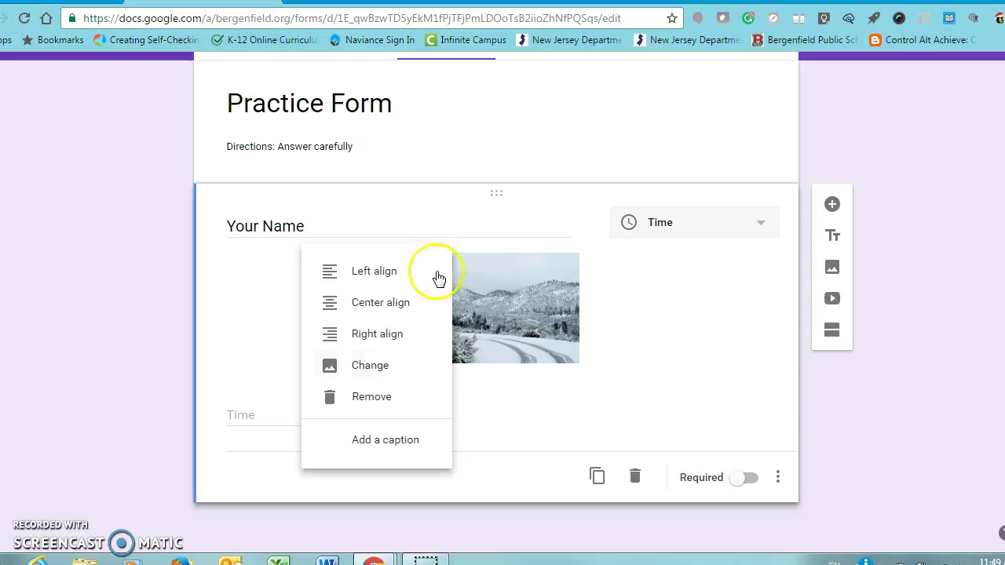
left_click(404, 440)
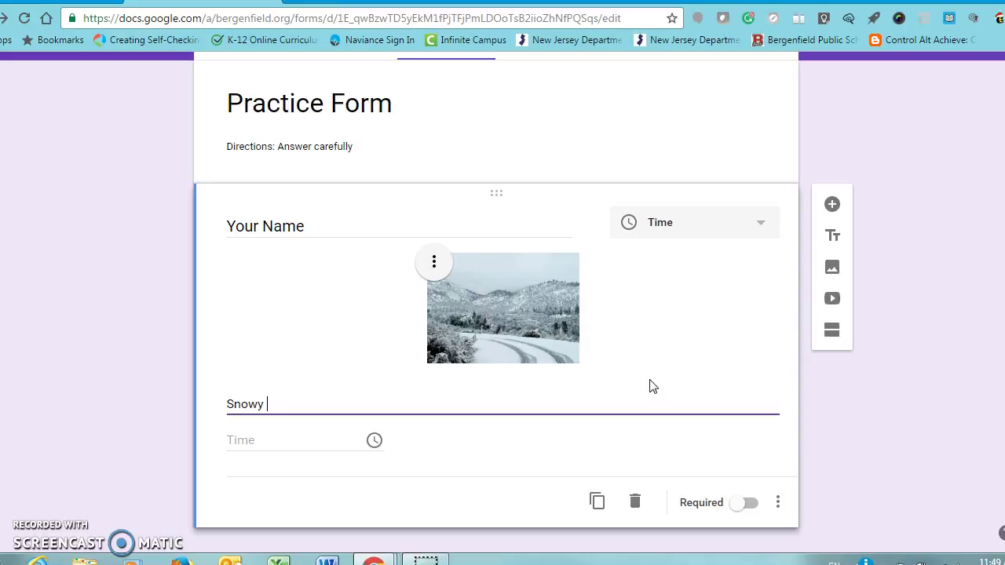
type("Snowy field")
left_click(630, 436)
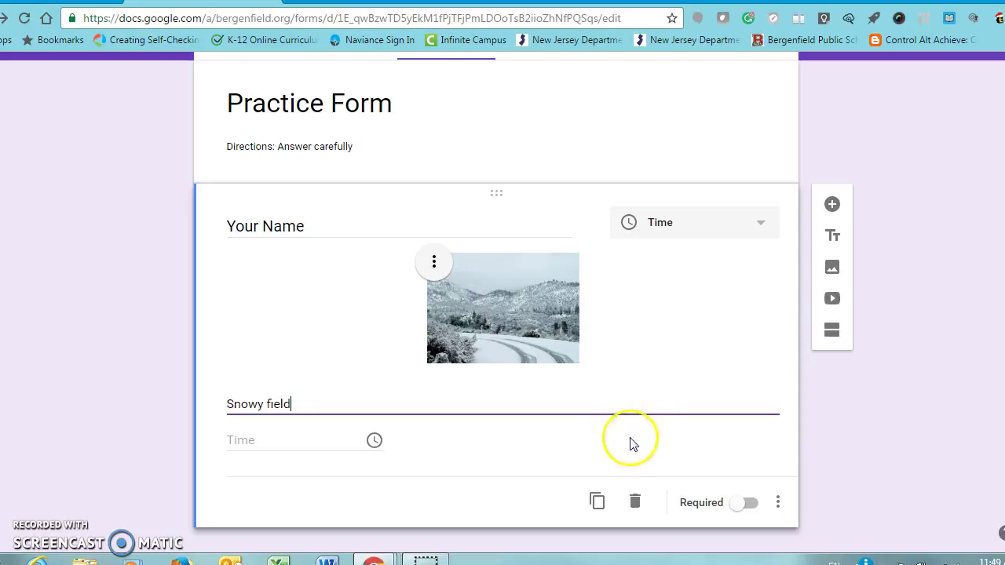
left_click(592, 454)
Change the answer type of the "Your Name" question to Checkboxes
scroll(581, 437, "up", 2)
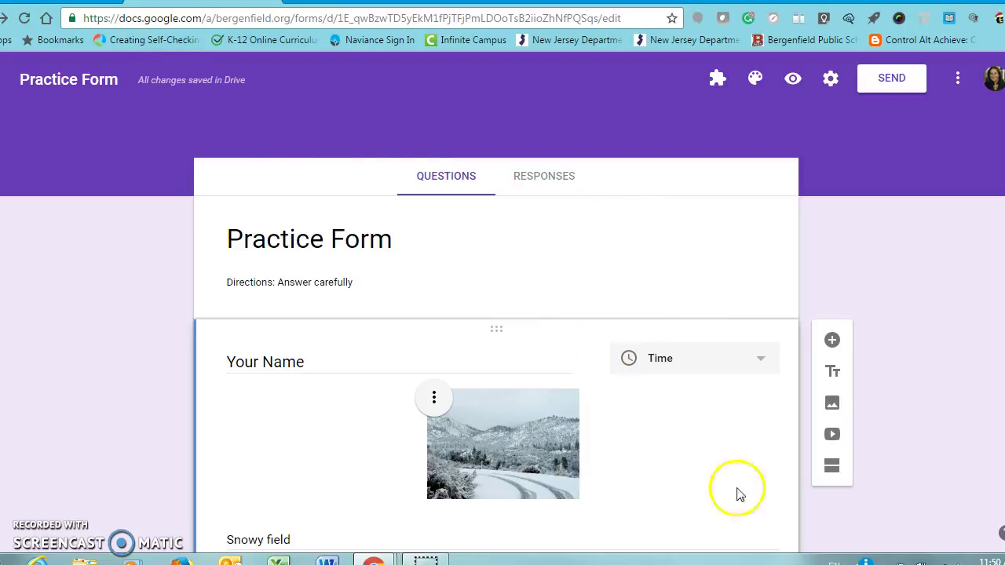
left_click(759, 362)
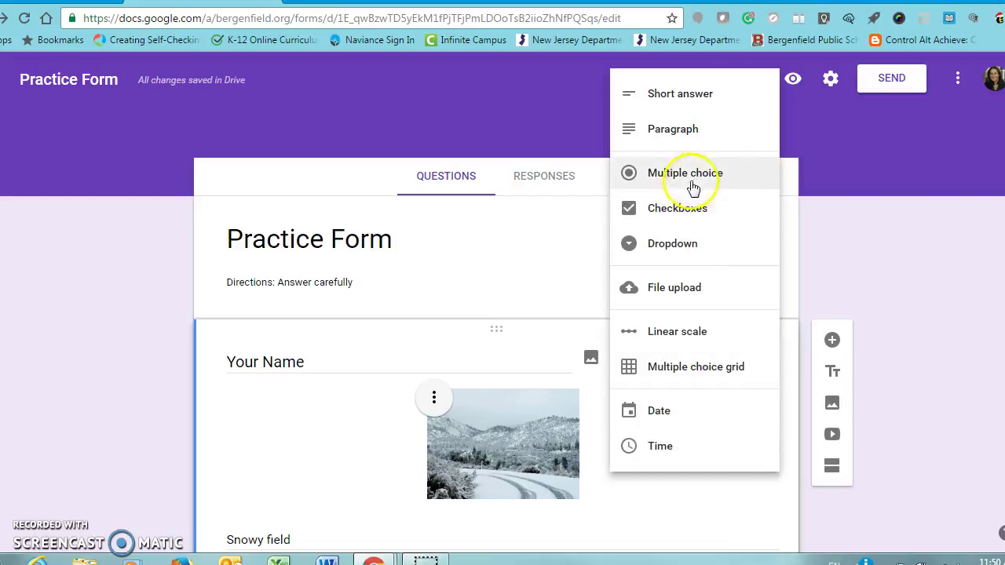
left_click(684, 209)
Name the first checkbox option "Answer 1" and add a second option "Answer 2"
scroll(680, 458, "down", 2)
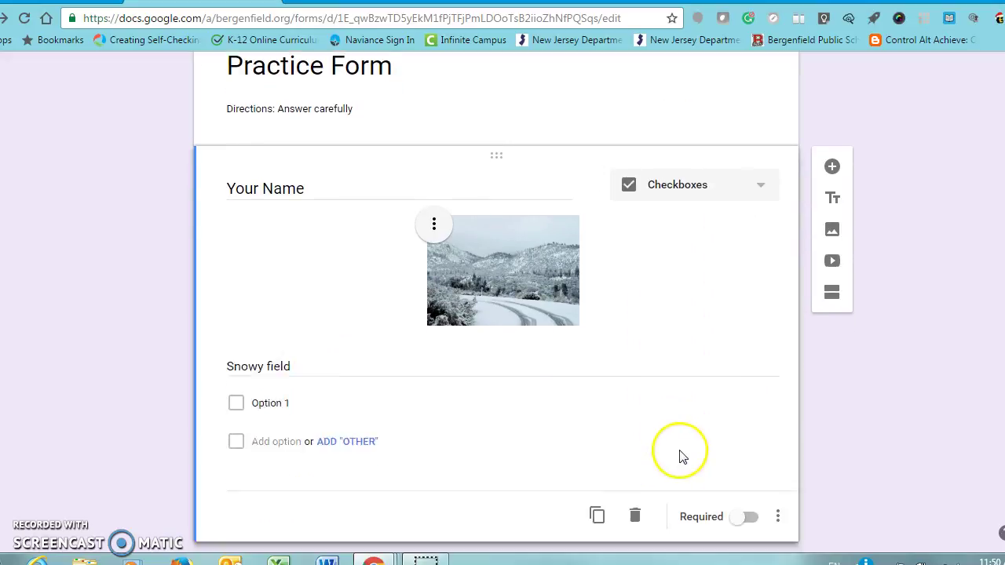
left_click(280, 363)
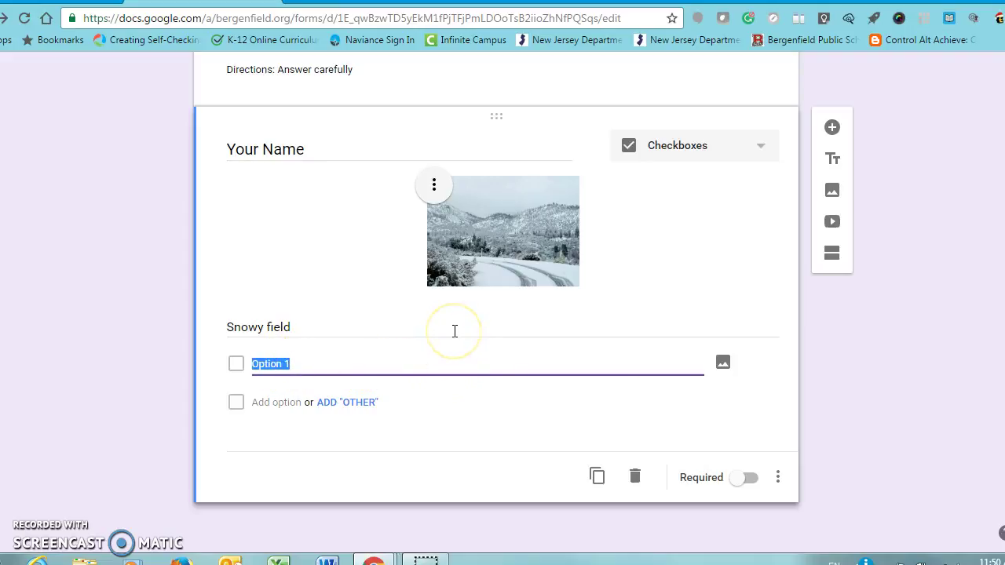
left_click(276, 402)
type("ANswer 2")
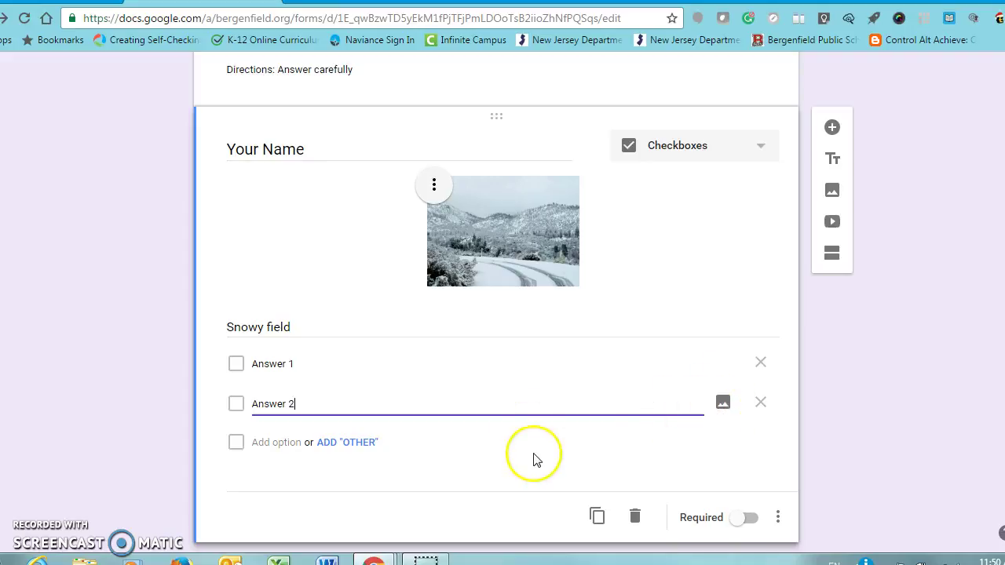
Try adding an "Other" option, and remove both it and the "Answer 2" option from the checkbox question
left_click(350, 444)
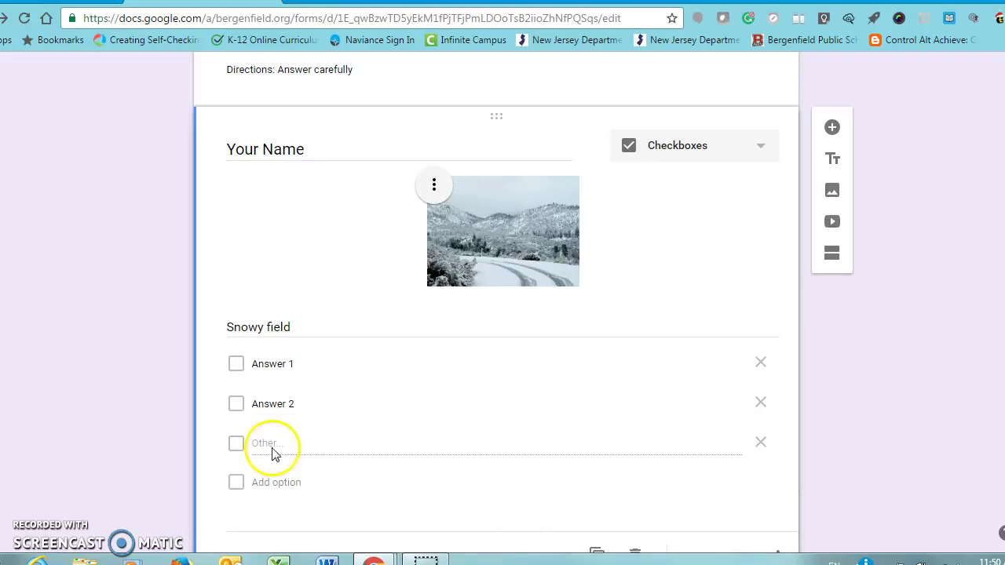
left_click(760, 444)
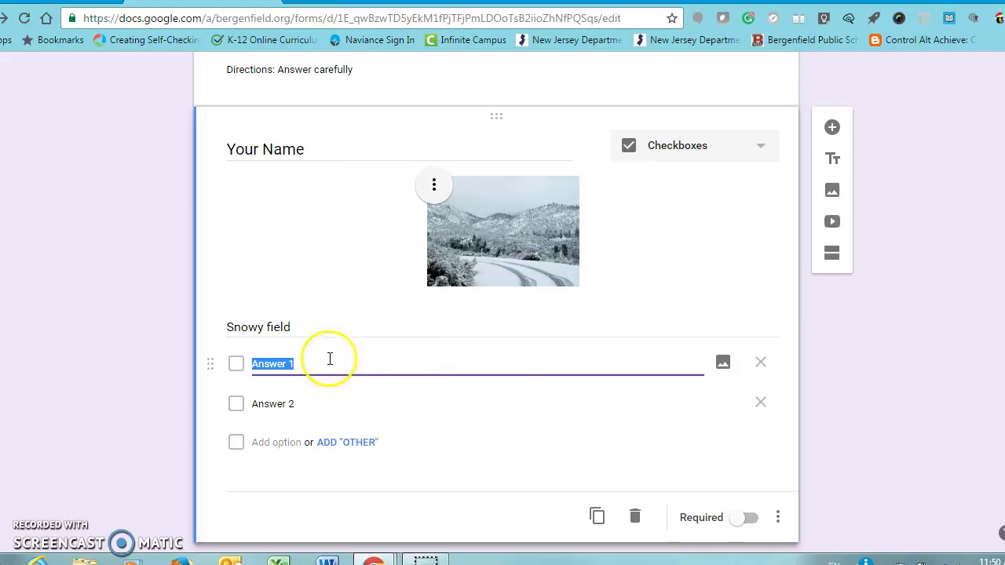
left_click(762, 403)
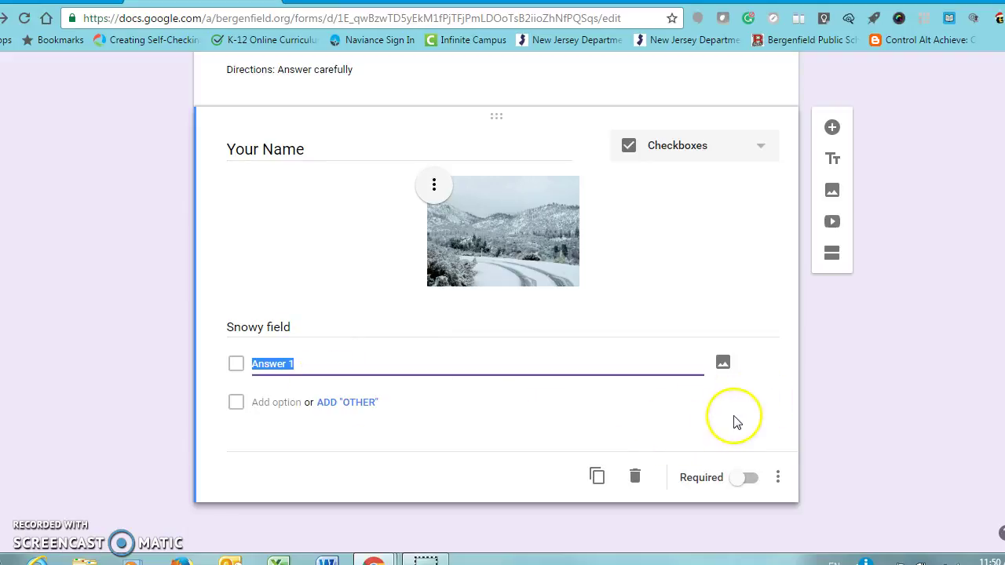
Duplicate the "Your Name" checkbox question with its picture
scroll(754, 411, "up", 1)
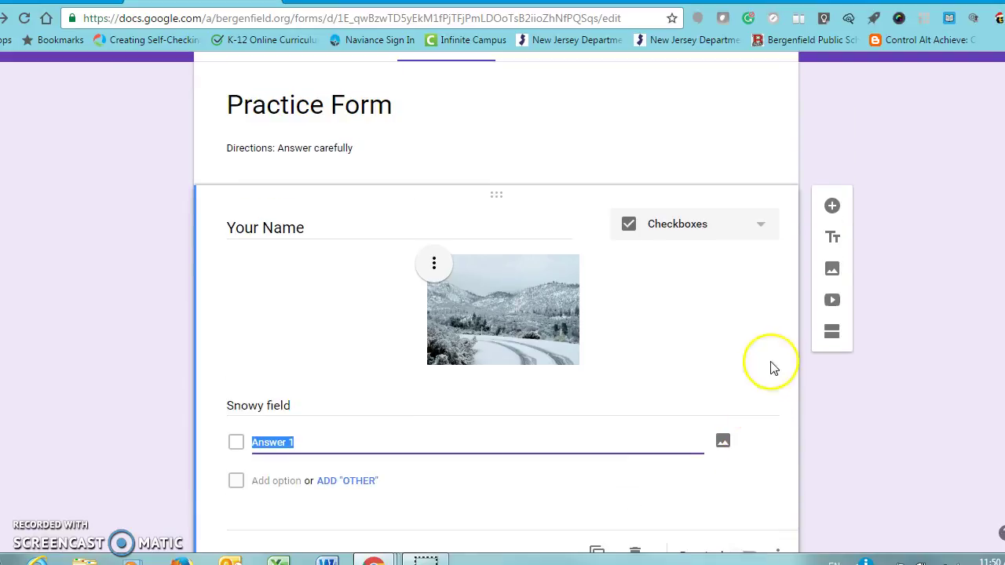
scroll(769, 377, "down", 1)
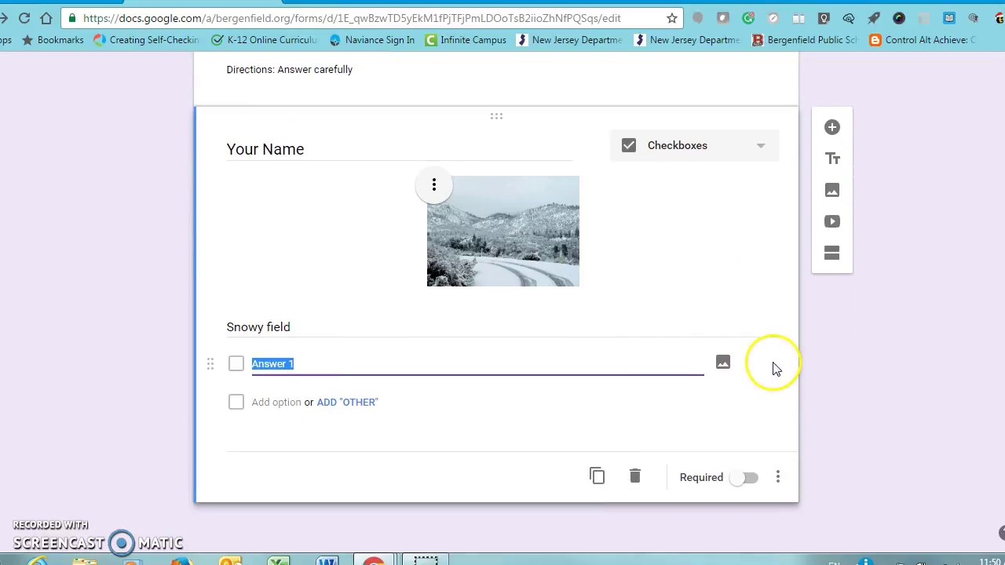
left_click(596, 477)
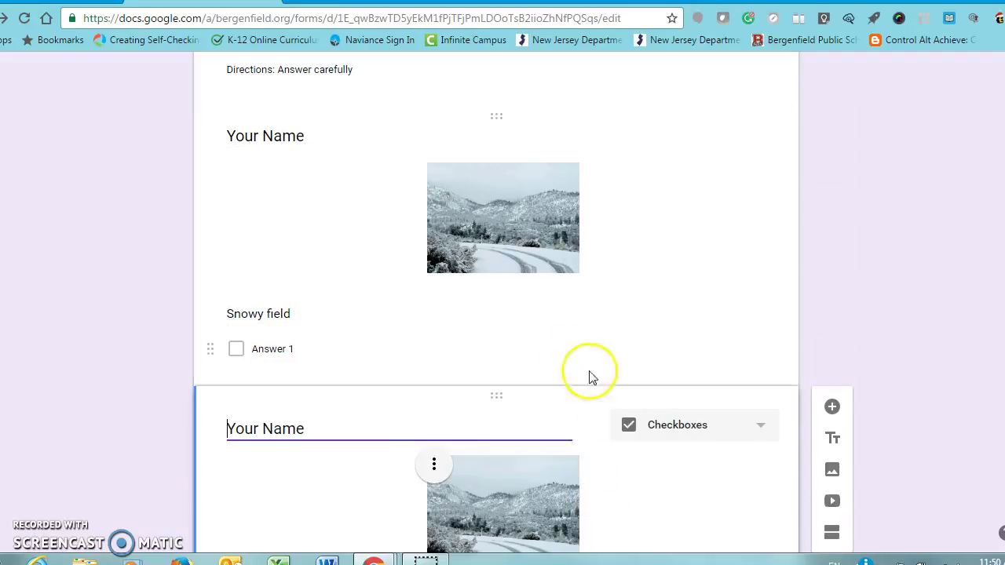
Make the original "Your Name" question, the one above its copy, required
scroll(725, 464, "up", 2)
scroll(728, 458, "down", 1)
left_click(703, 413)
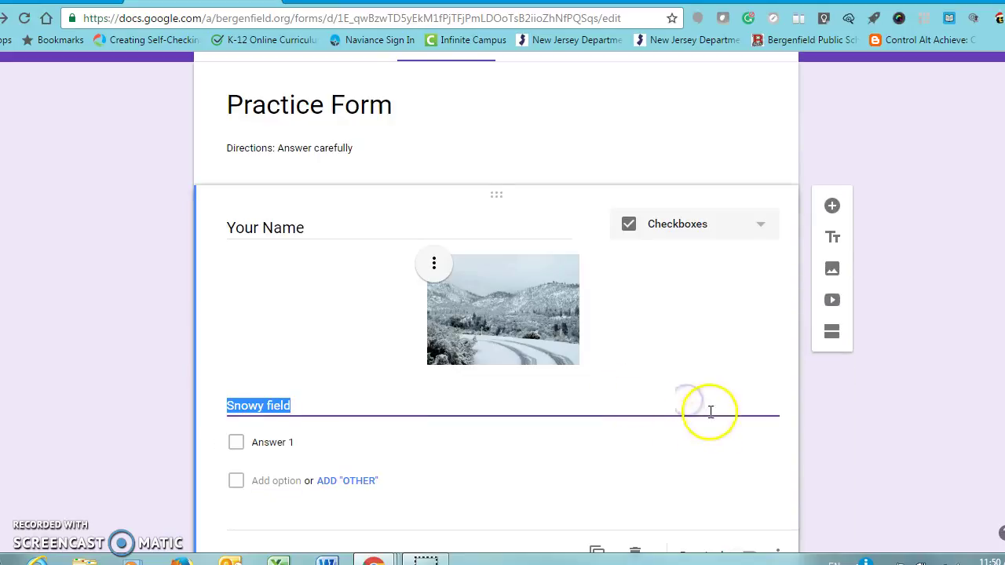
scroll(709, 414, "down", 2)
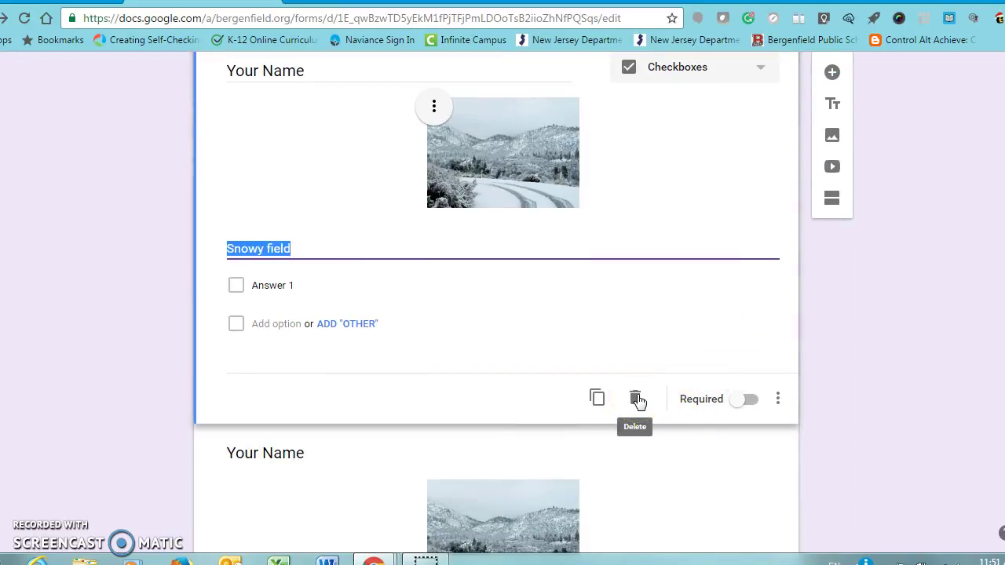
left_click(744, 401)
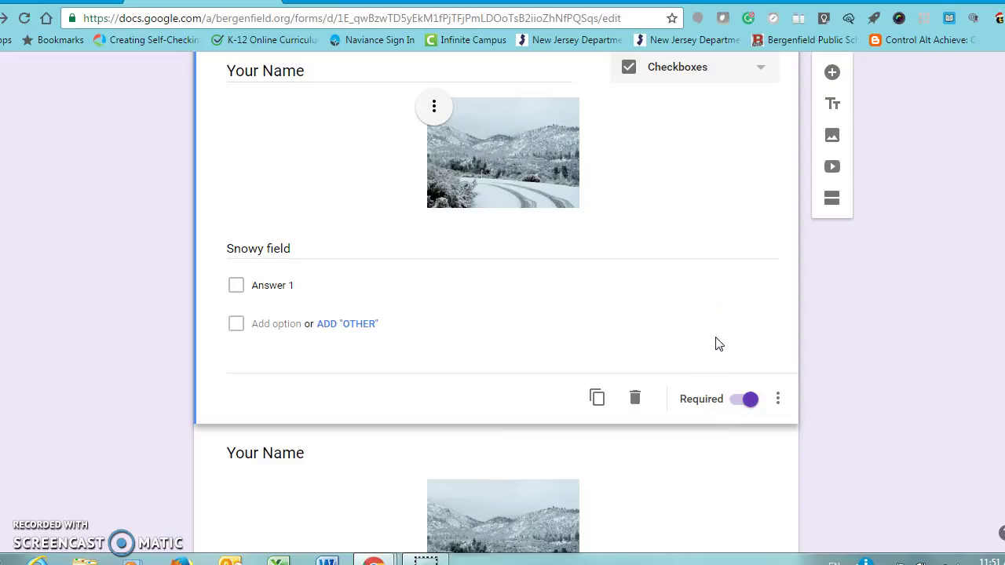
scroll(718, 344, "up", 1)
scroll(719, 344, "down", 1)
left_click(747, 399)
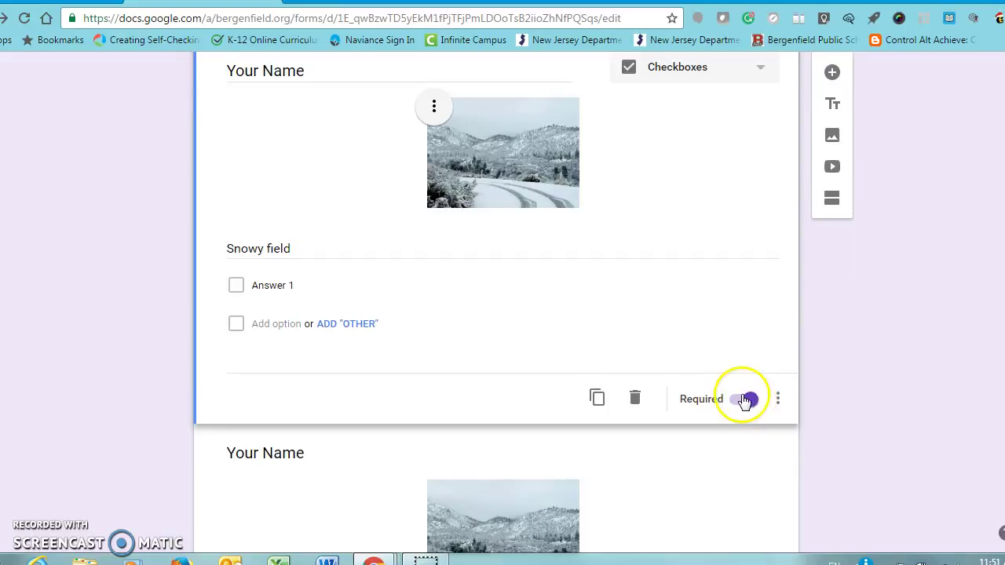
Try a description reading "Directions: type your full name" on the original "Your Name" question and hide the description again
left_click(777, 399)
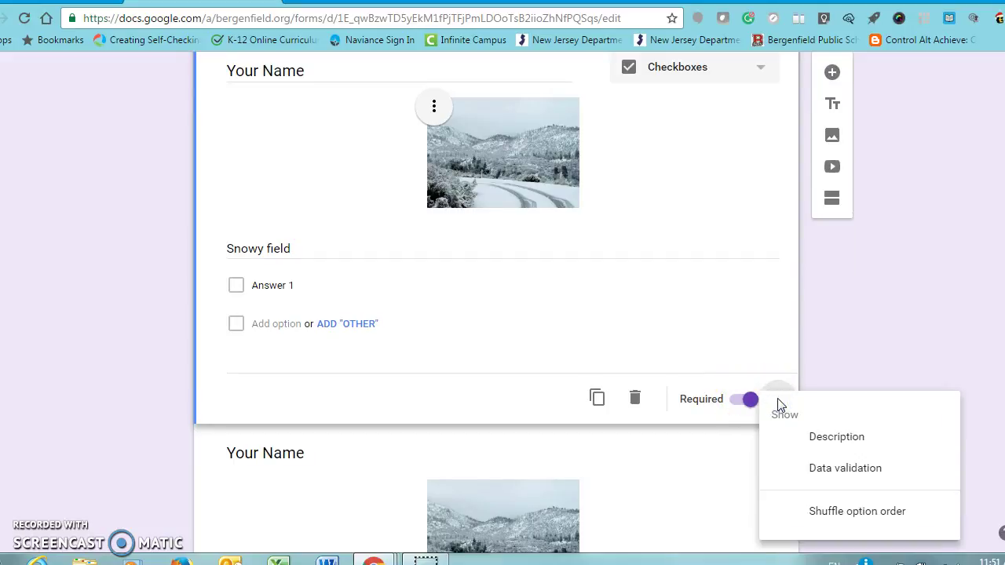
left_click(832, 440)
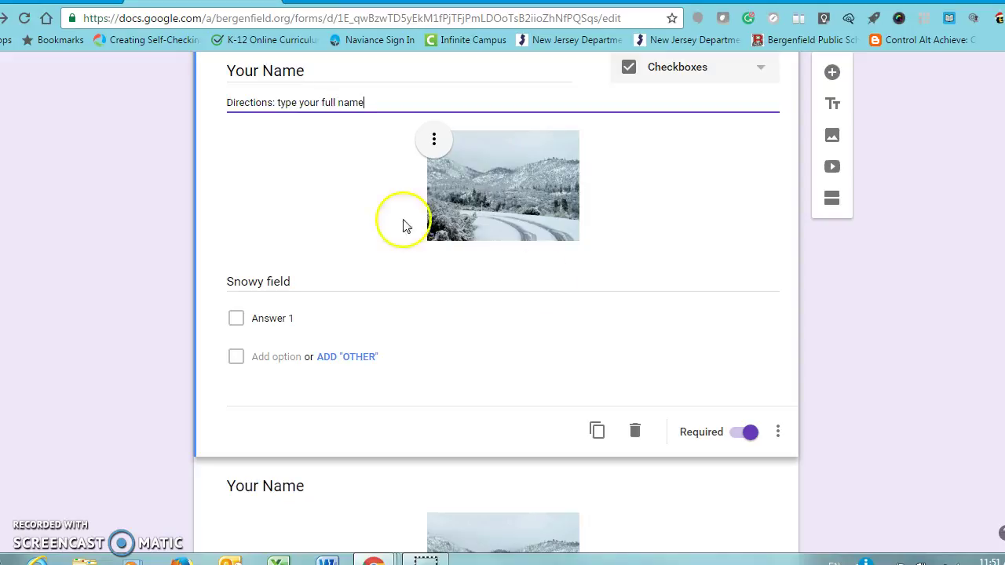
left_click(777, 432)
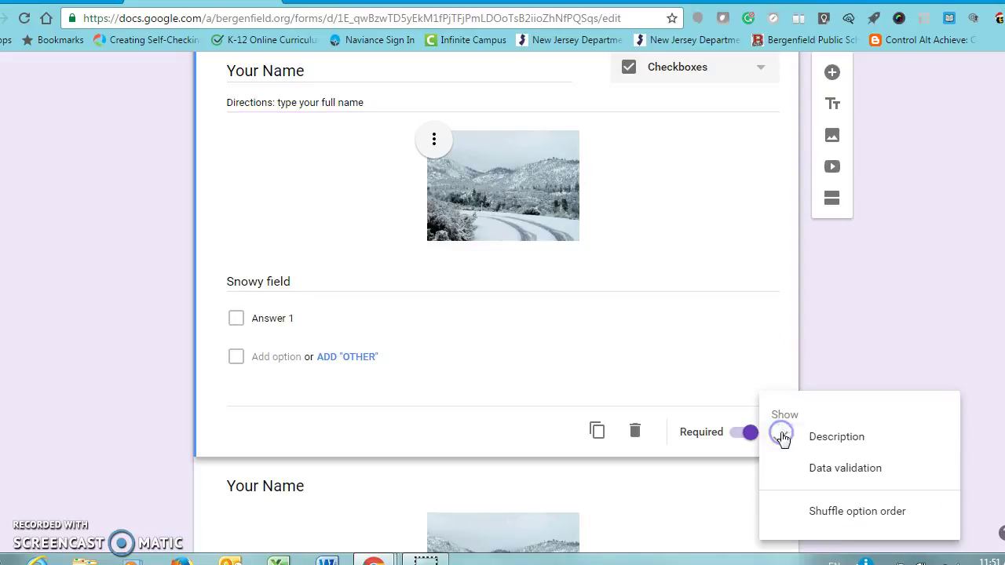
left_click(832, 441)
Turn on data validation for the original "Your Name" question
left_click(777, 398)
left_click(822, 471)
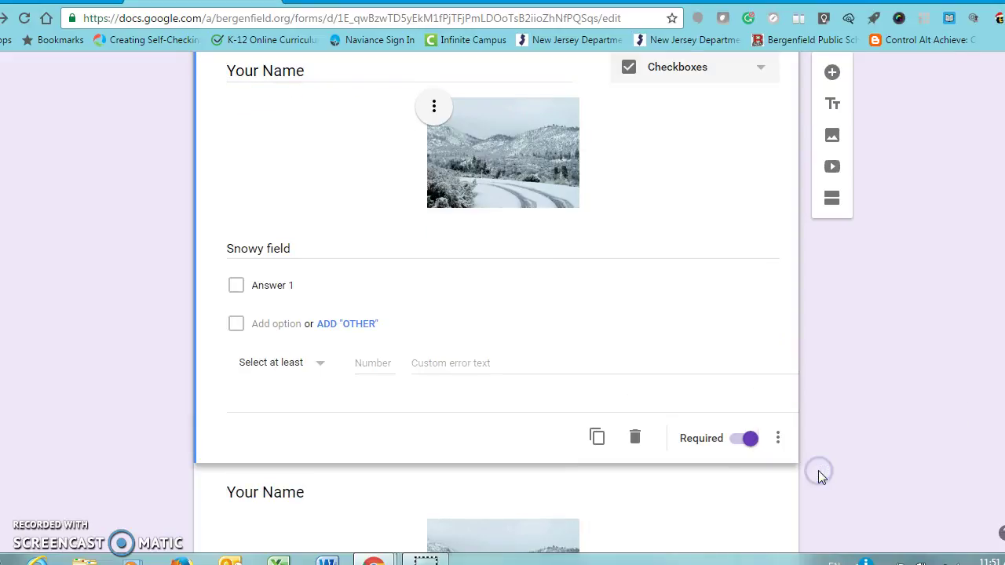
Limit the required "Your Name" question to selecting at most 2 options and shuffle its option order
left_click(319, 365)
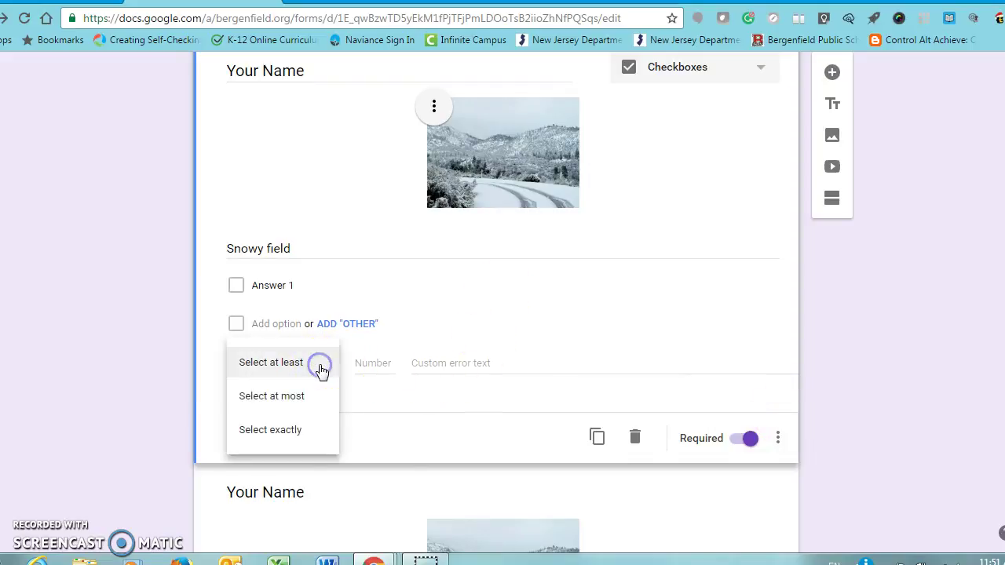
left_click(292, 399)
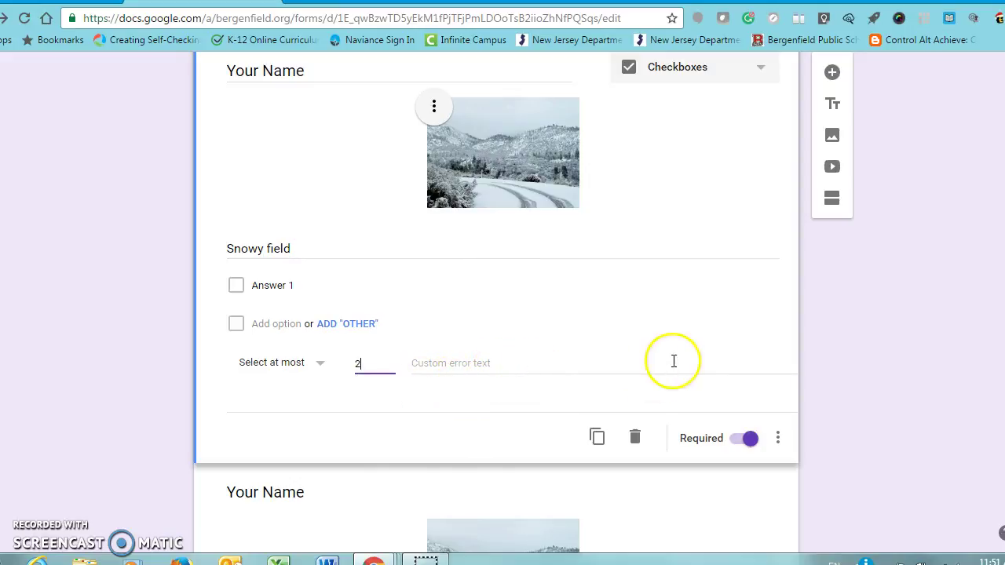
left_click(778, 438)
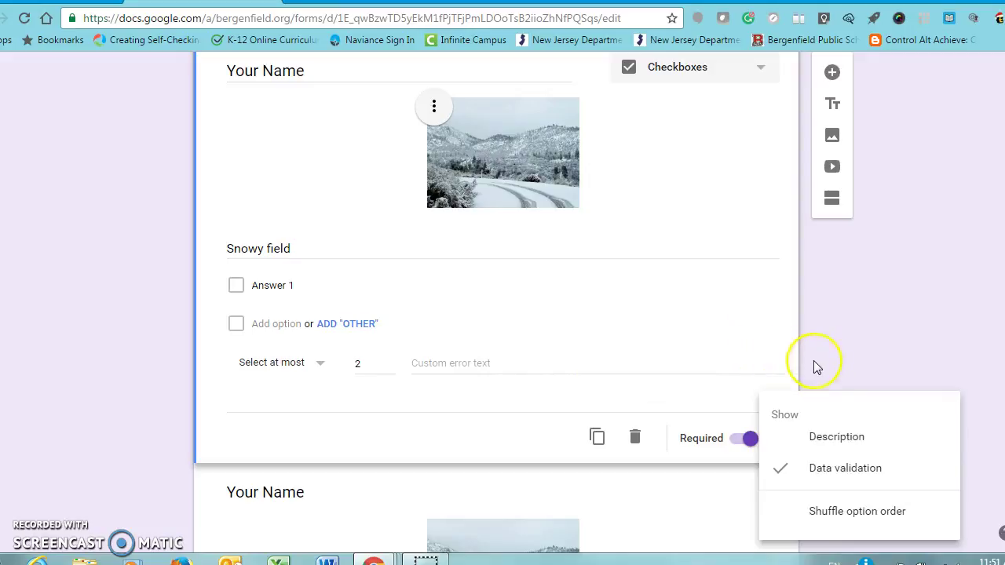
left_click(855, 512)
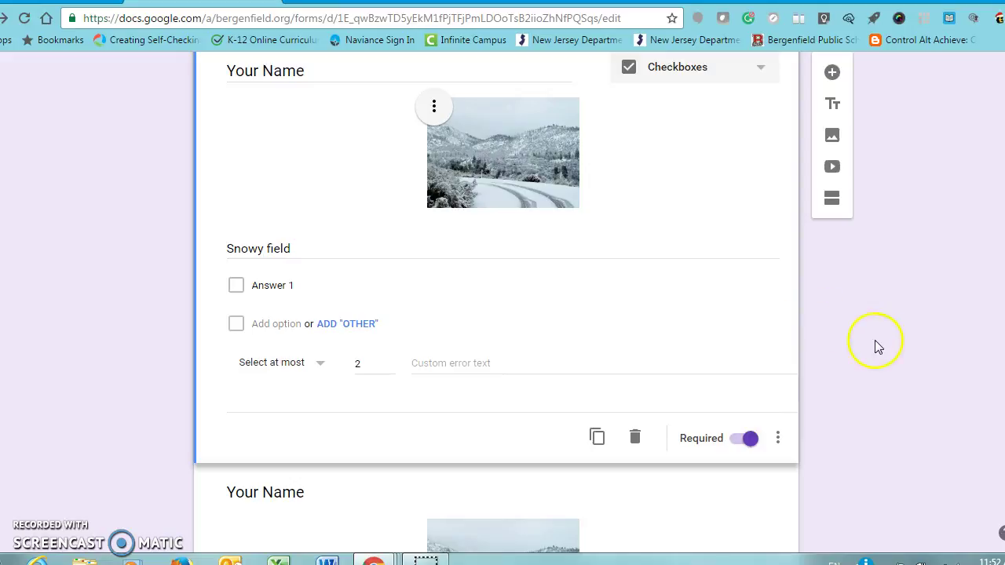
Move the required "Your Name" question below its copy
scroll(876, 339, "down", 2)
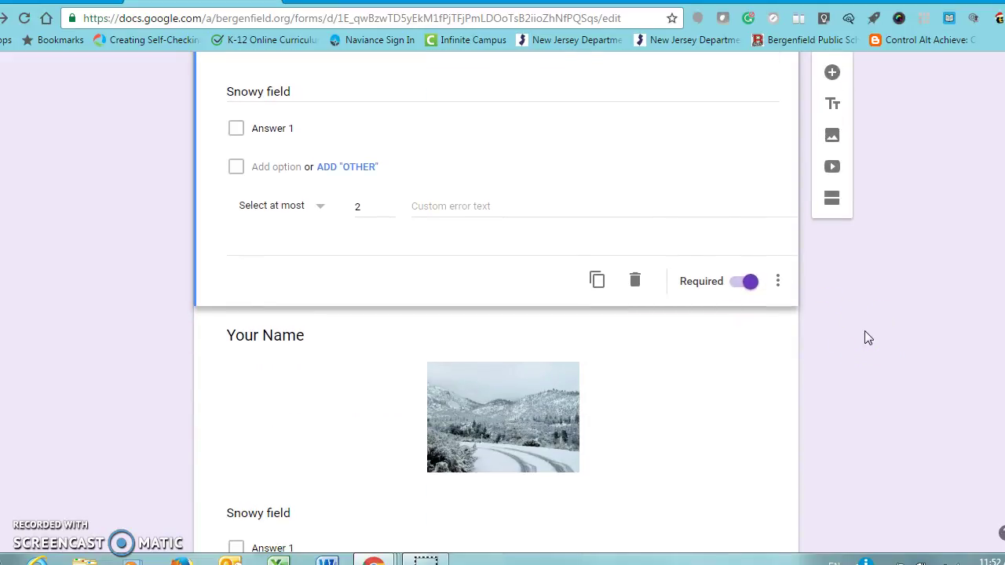
scroll(866, 333, "down", 1)
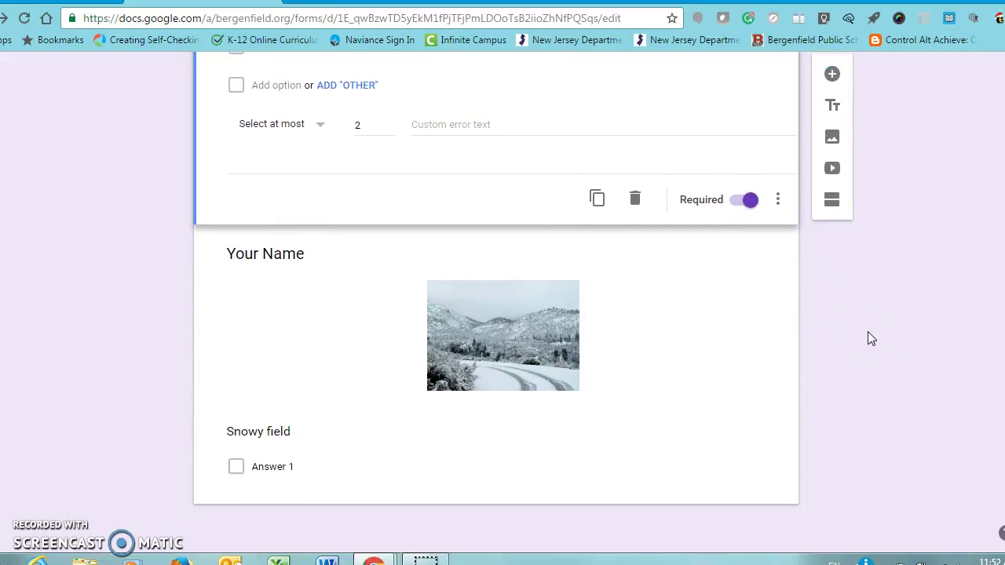
scroll(872, 336, "up", 2)
scroll(887, 336, "up", 2)
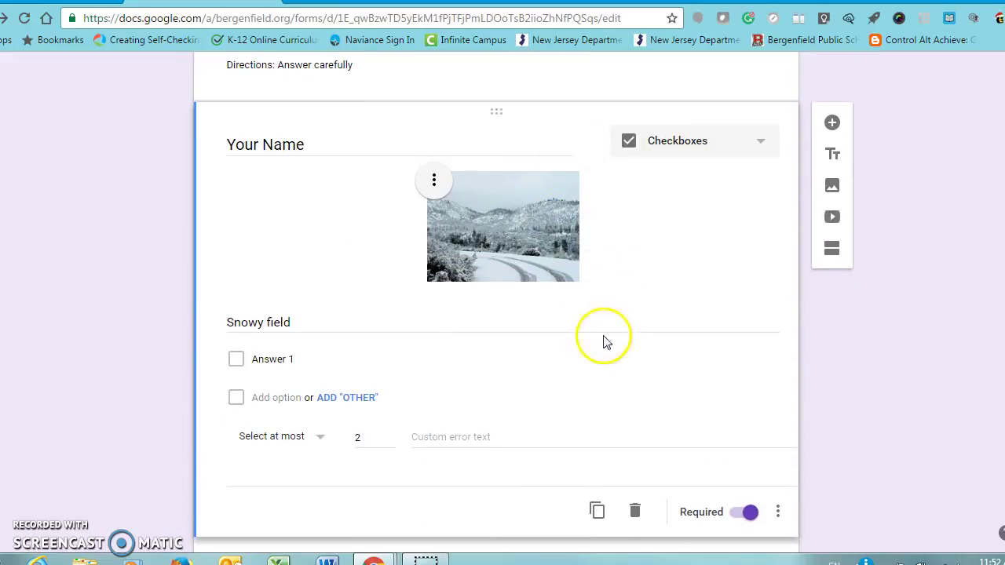
scroll(863, 455, "up", 2)
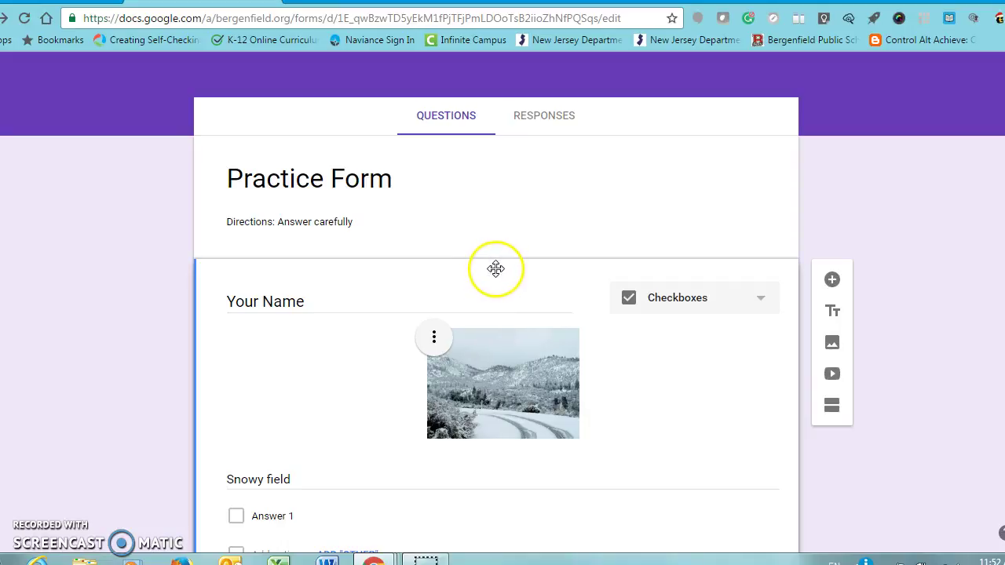
left_click_drag(496, 268, 473, 558)
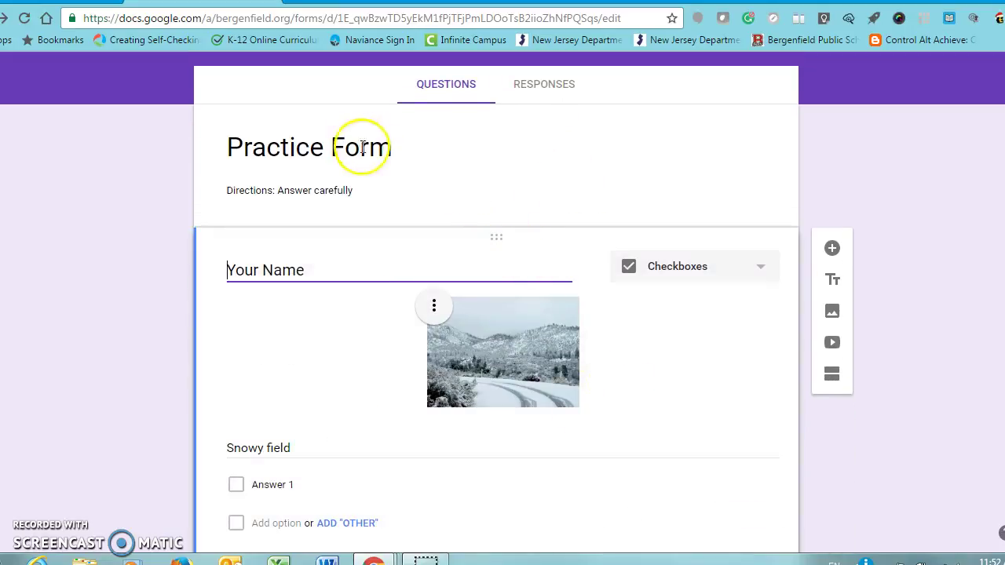
left_click_drag(496, 237, 487, 542)
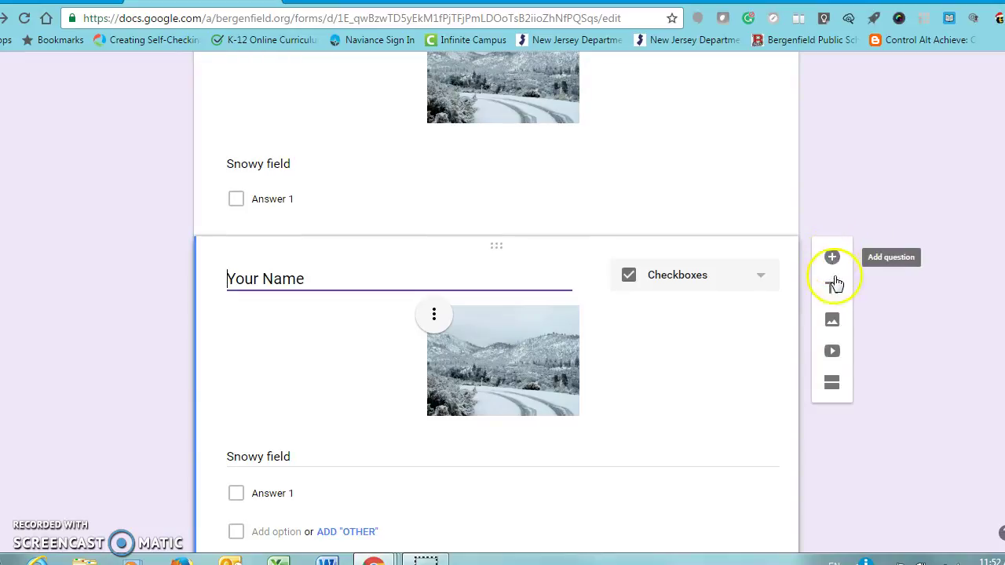
Add a title and description block below the required "Your Name" question and select its placeholder title text
left_click(833, 291)
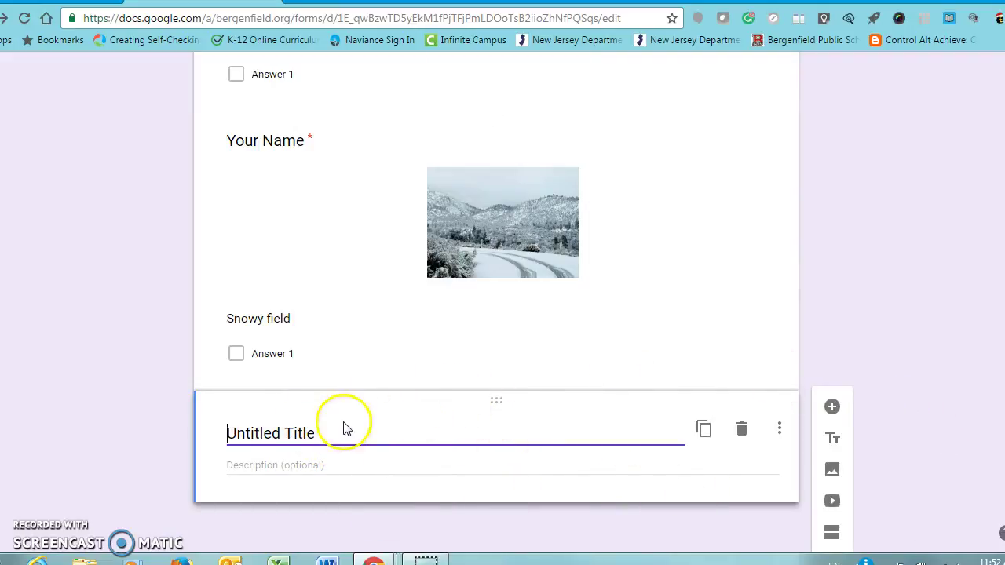
left_click(290, 433)
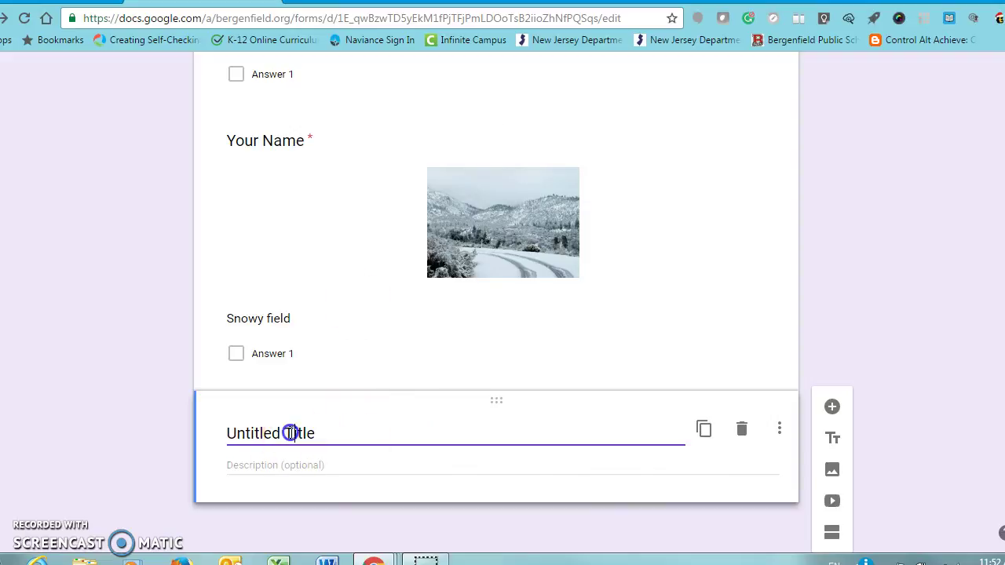
left_click_drag(320, 433, 220, 430)
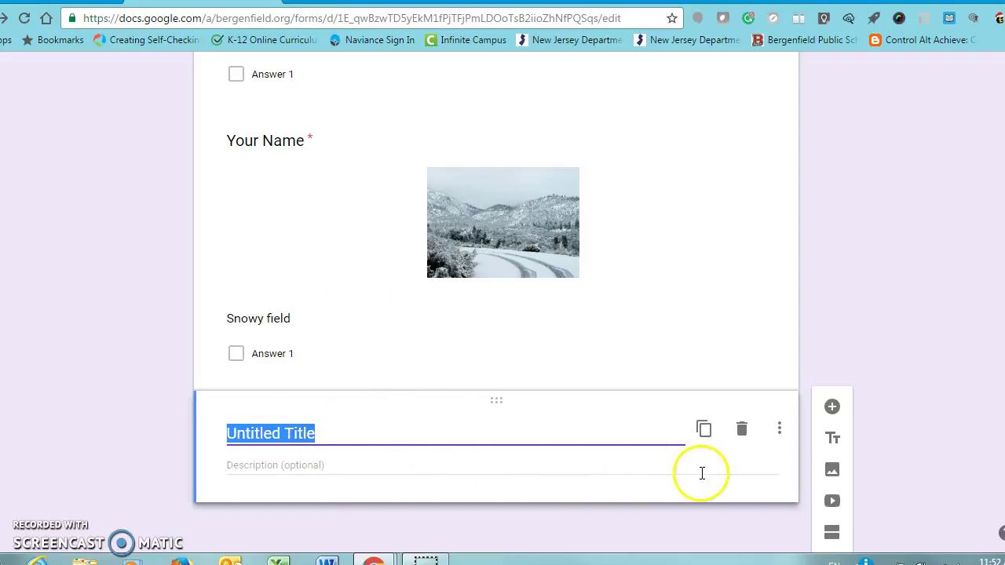
Examine the image upload options and the YouTube video options by search and URL without inserting anything
left_click(831, 469)
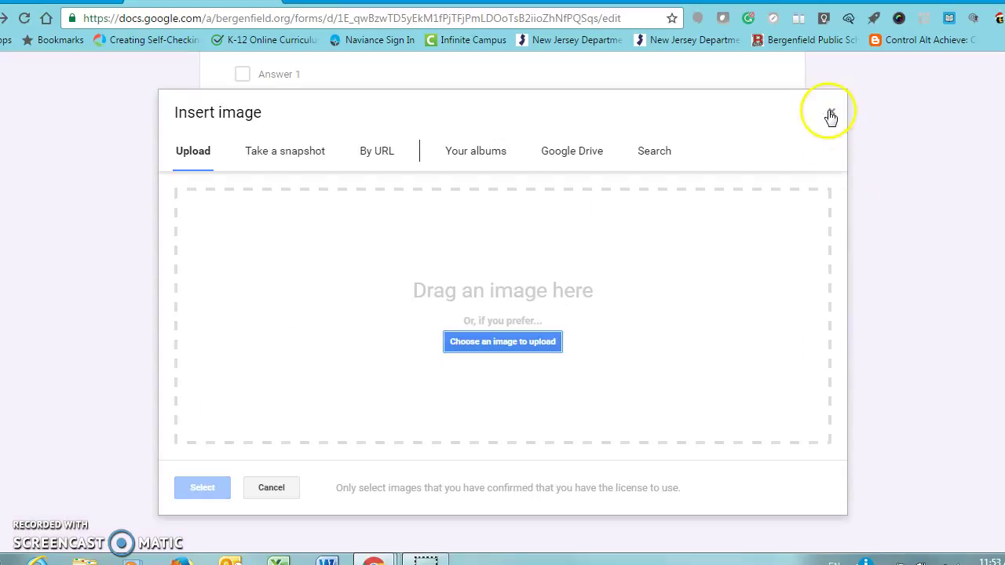
left_click(829, 108)
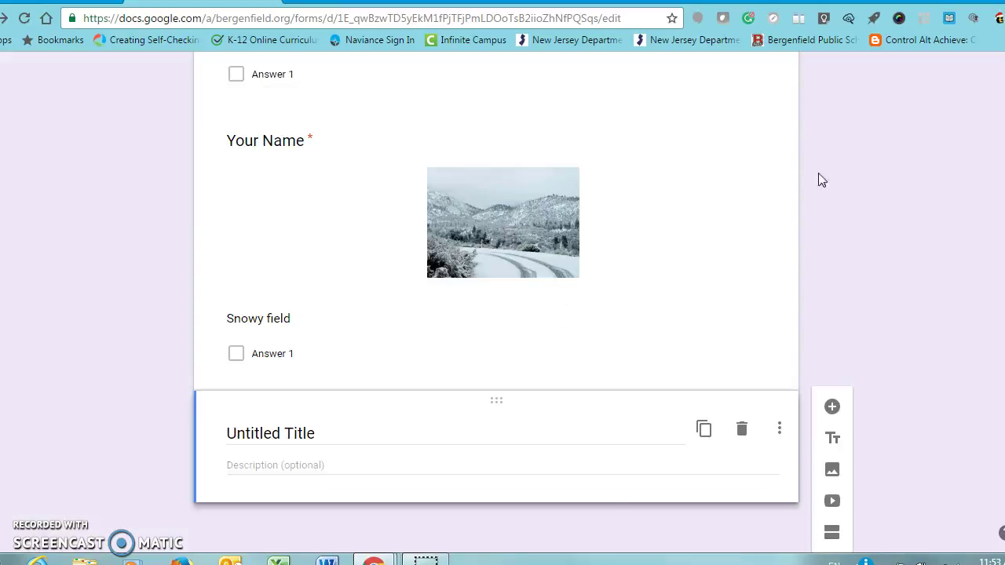
left_click(832, 502)
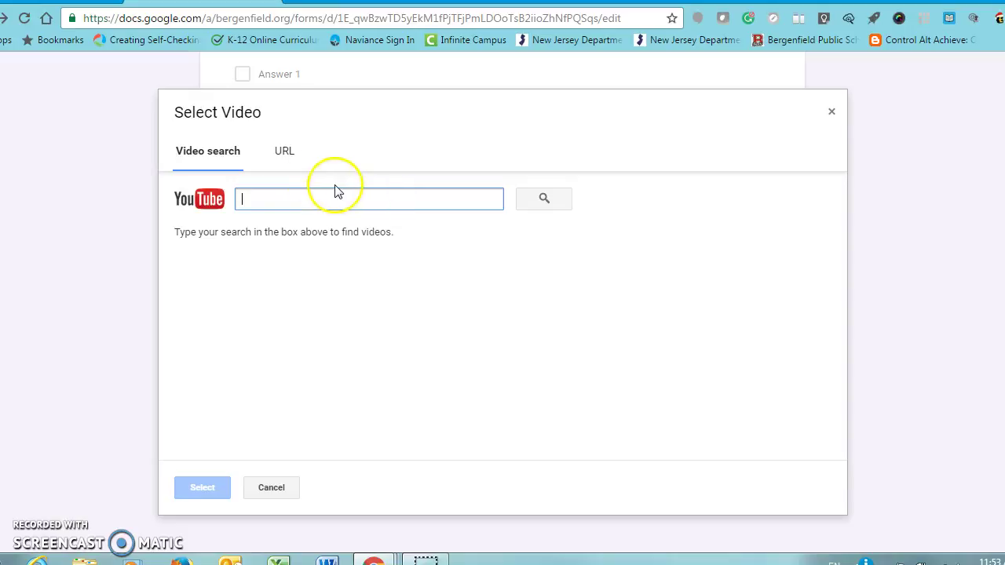
left_click(287, 150)
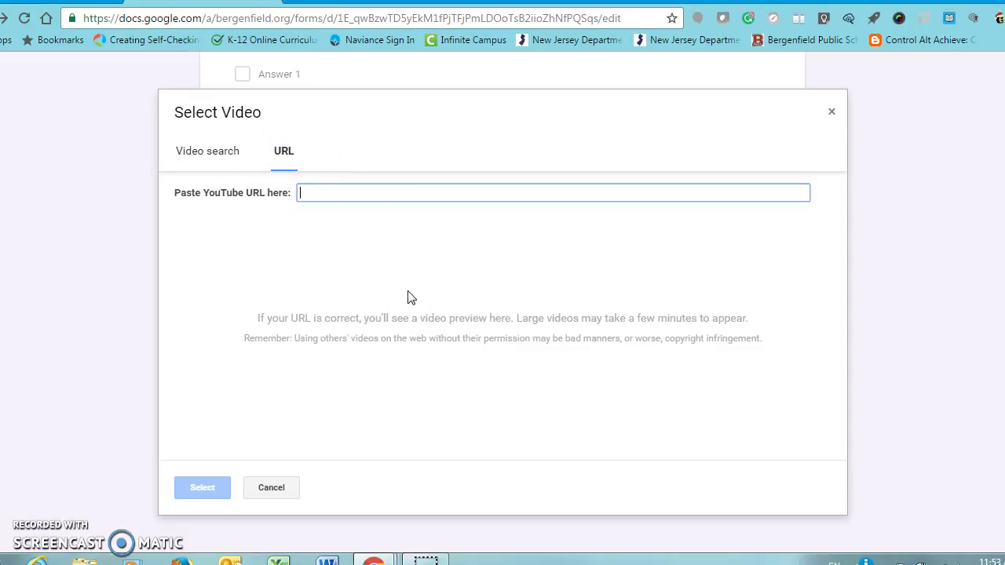
left_click(831, 112)
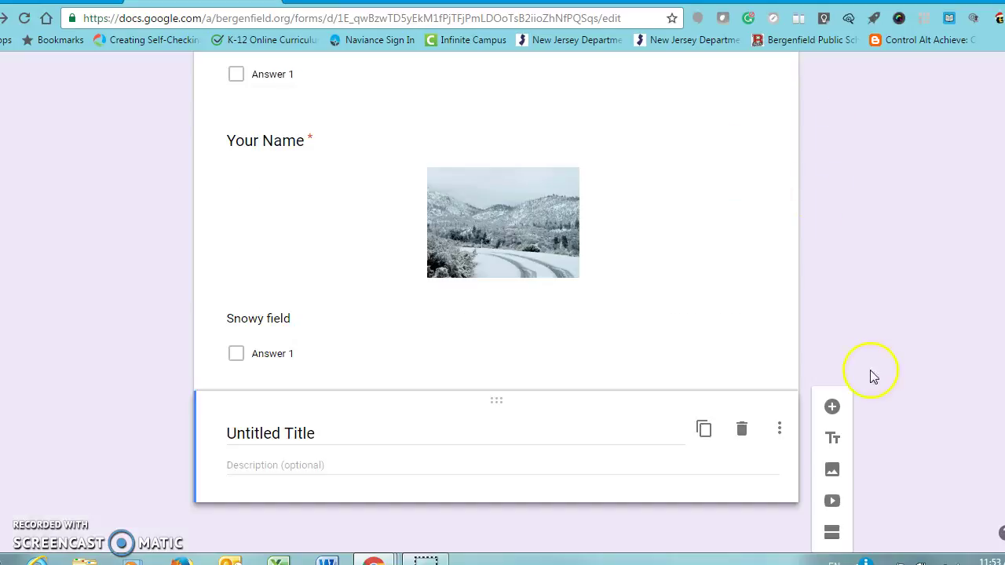
Add two new untitled sections after section 1 of the form
left_click(832, 533)
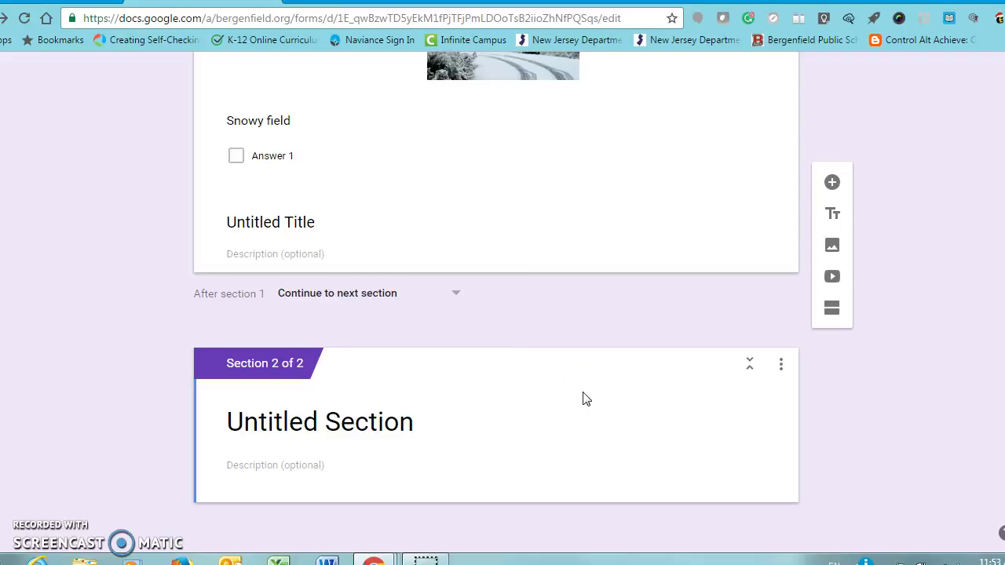
left_click(458, 296)
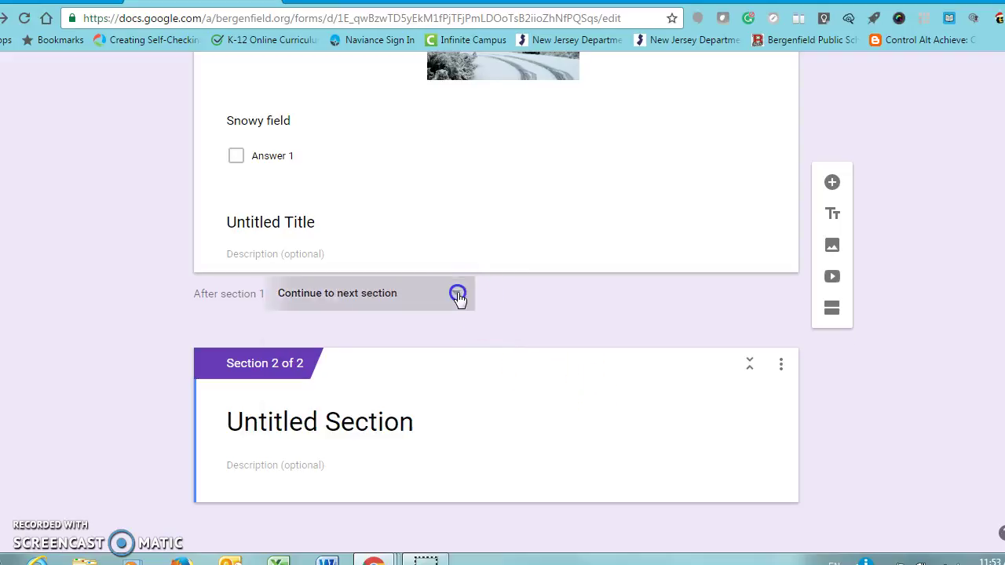
left_click(460, 299)
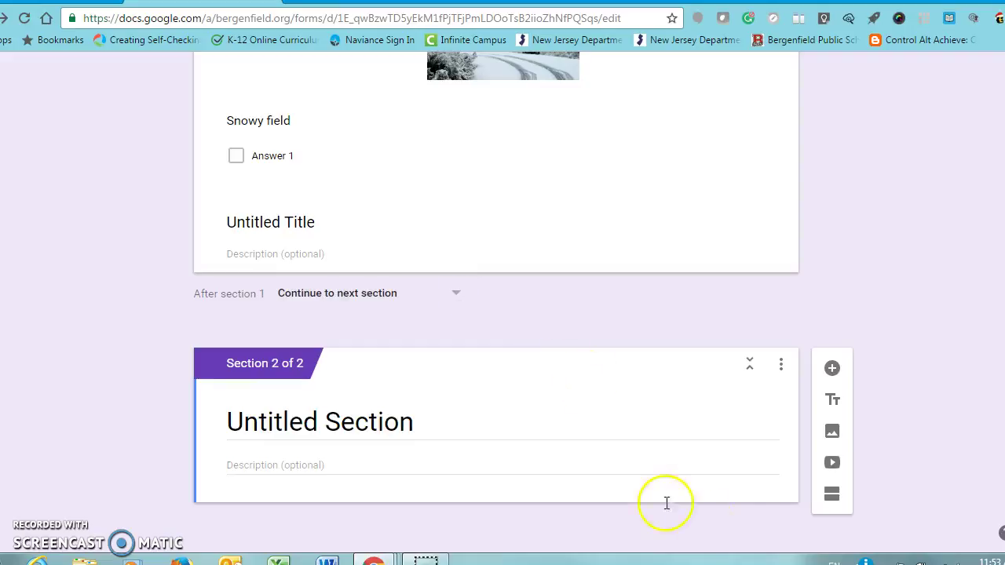
left_click(833, 500)
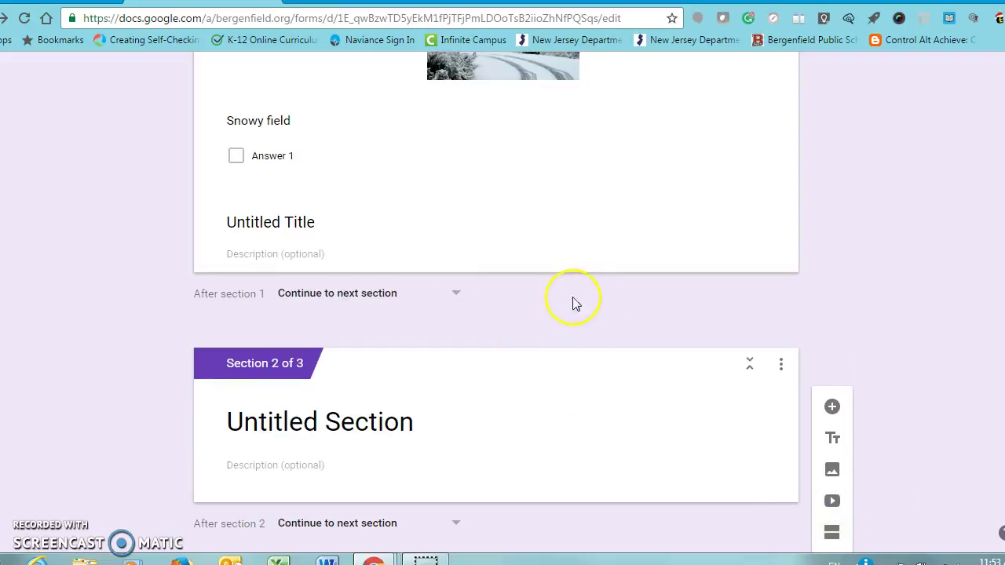
Examine the destination choices offered after section 1 and after section 2, keeping both at "Continue to next section"
scroll(539, 300, "down", 1)
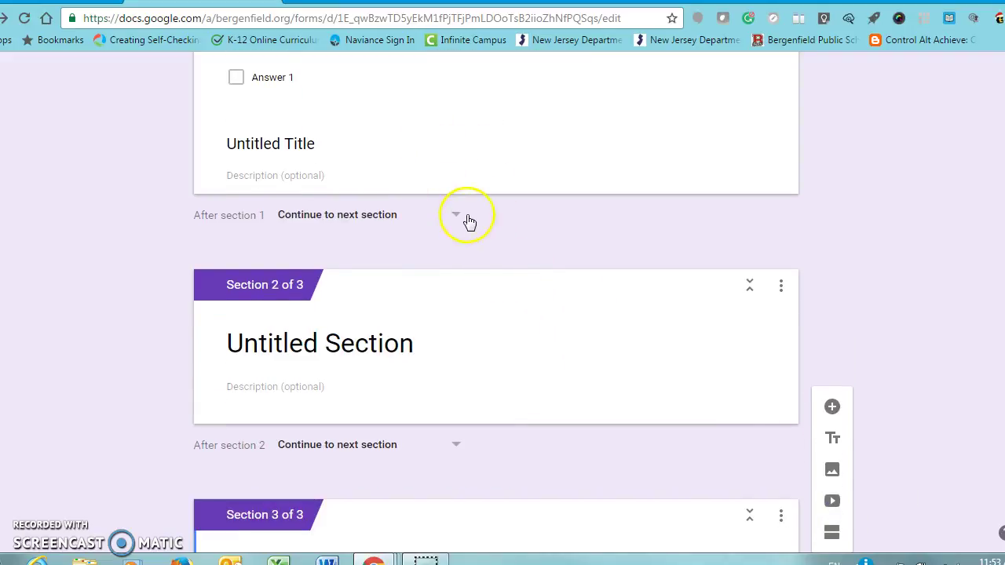
scroll(451, 212, "up", 4)
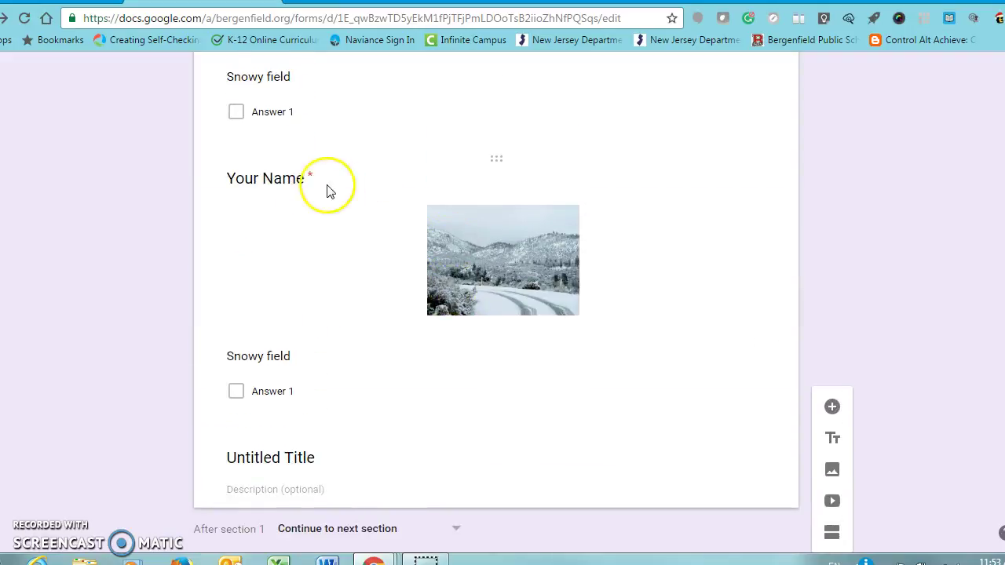
scroll(471, 412, "down", 3)
left_click(453, 294)
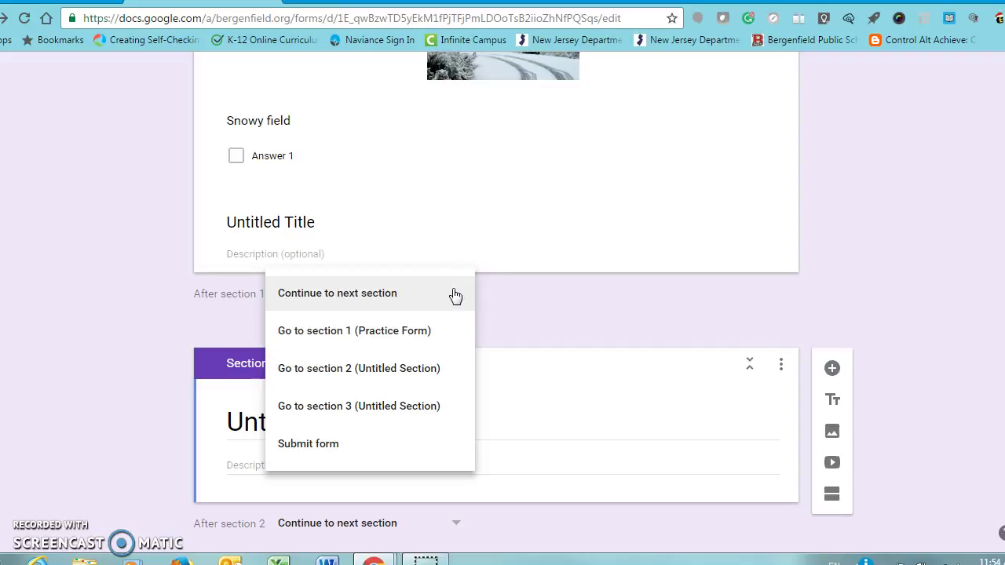
left_click(406, 406)
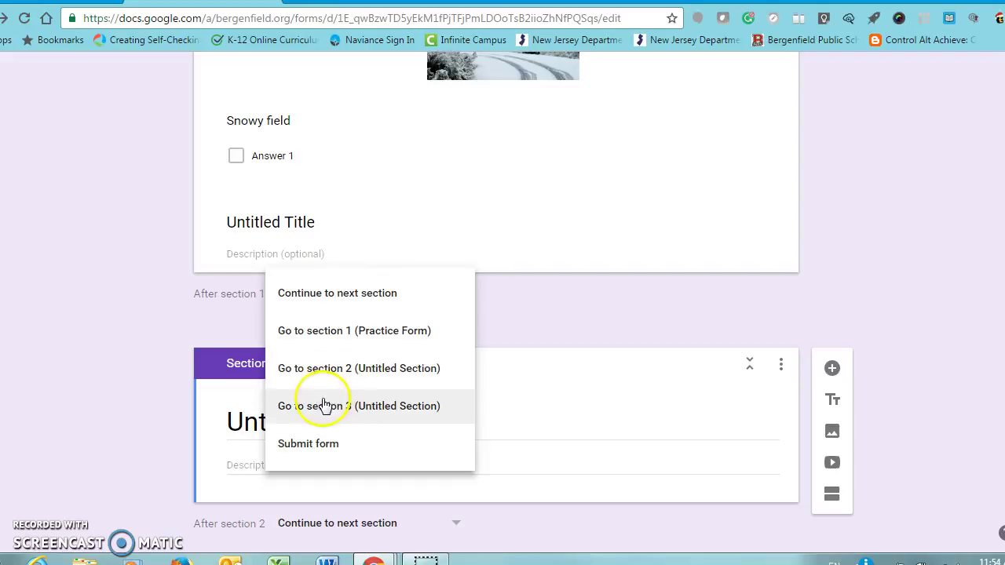
scroll(613, 322, "down", 3)
left_click(620, 322)
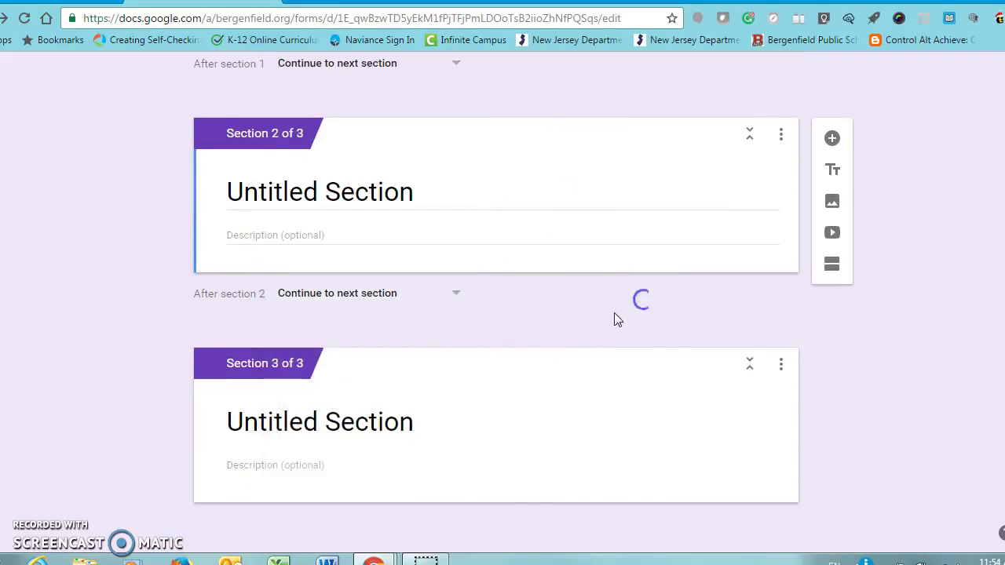
left_click(446, 296)
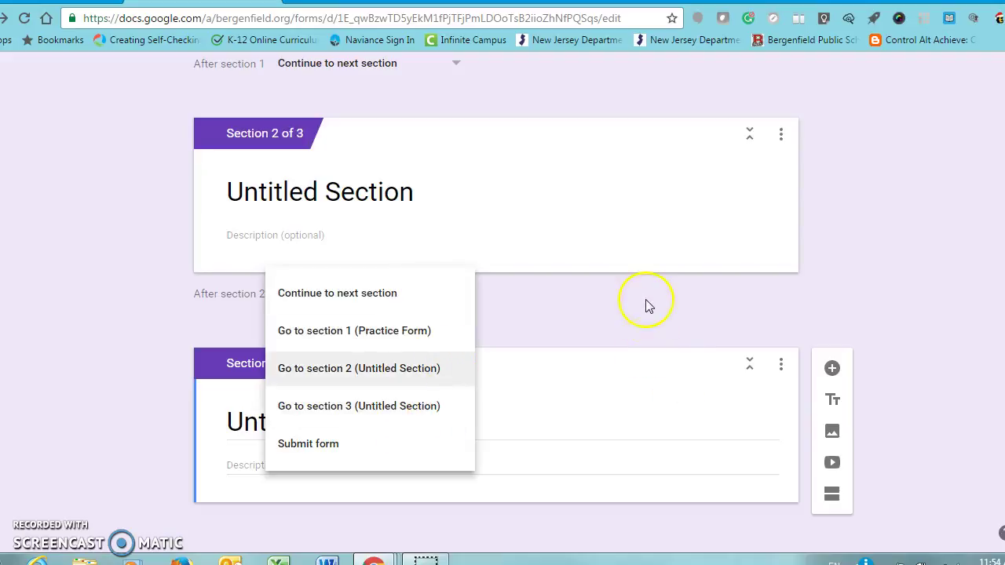
left_click(814, 317)
Change the form's theme color to red
scroll(875, 303, "up", 6)
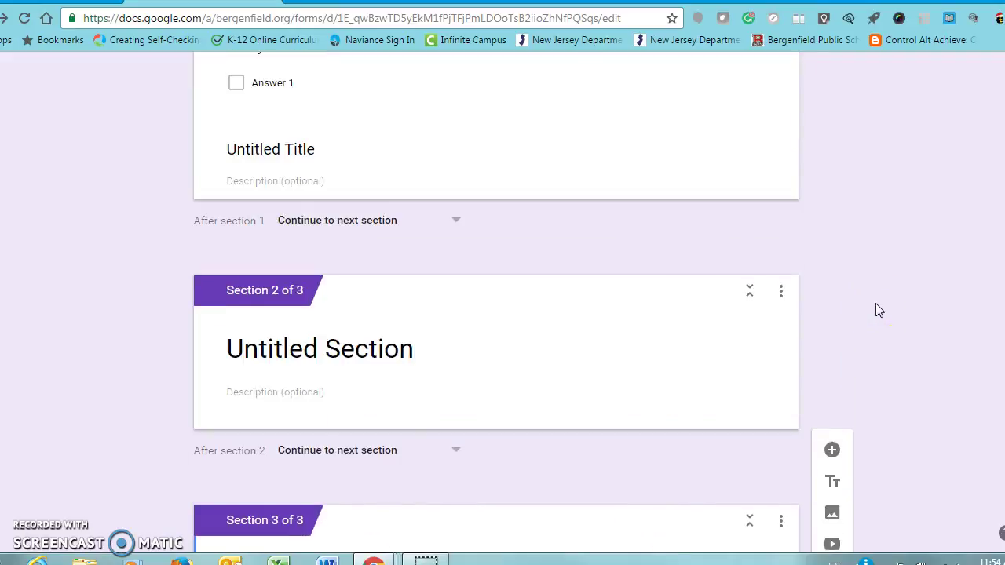
scroll(879, 310, "up", 6)
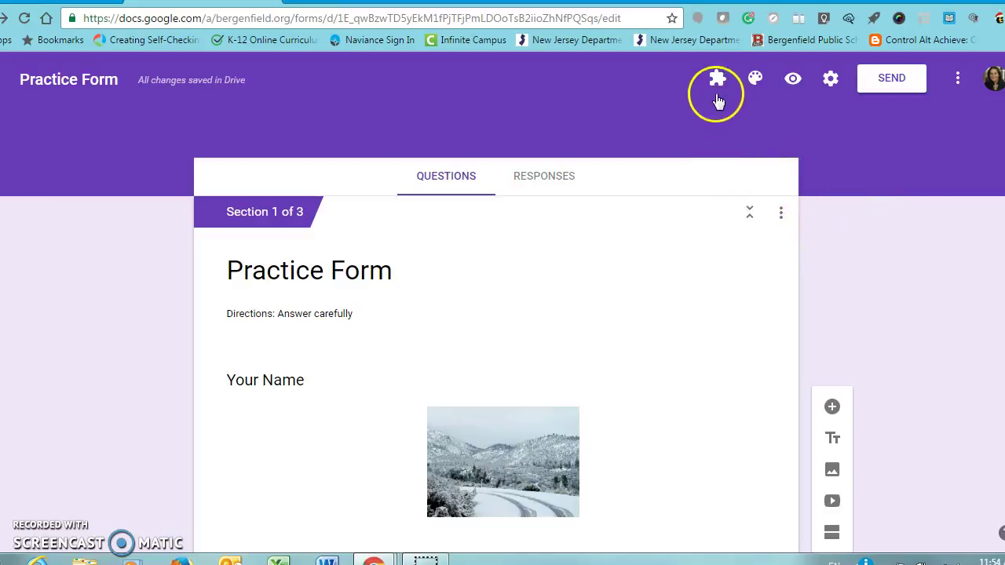
left_click(755, 80)
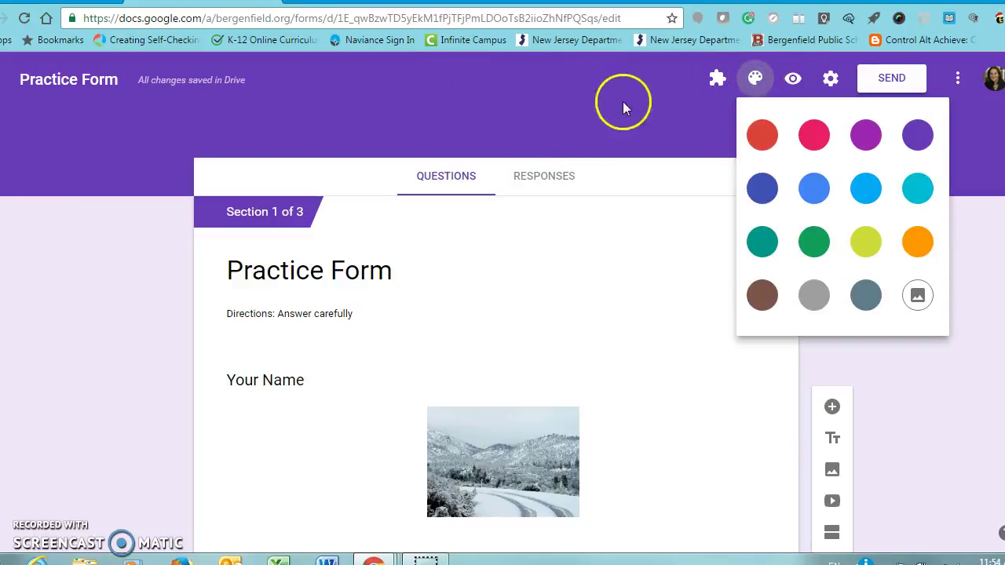
left_click(761, 134)
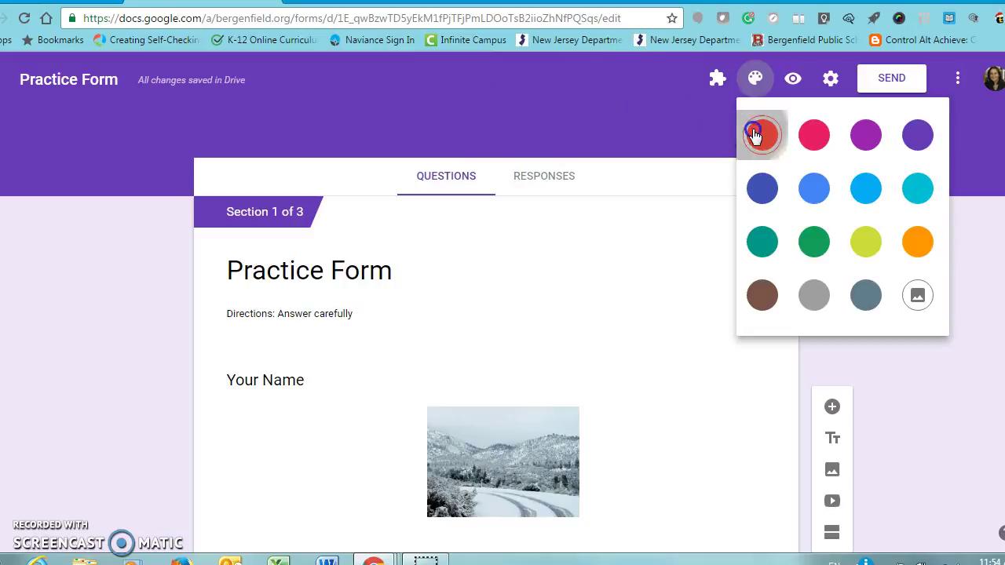
Browse the Work and School and Illustrations theme images and apply the green snowmen illustration as the form's header
left_click(755, 79)
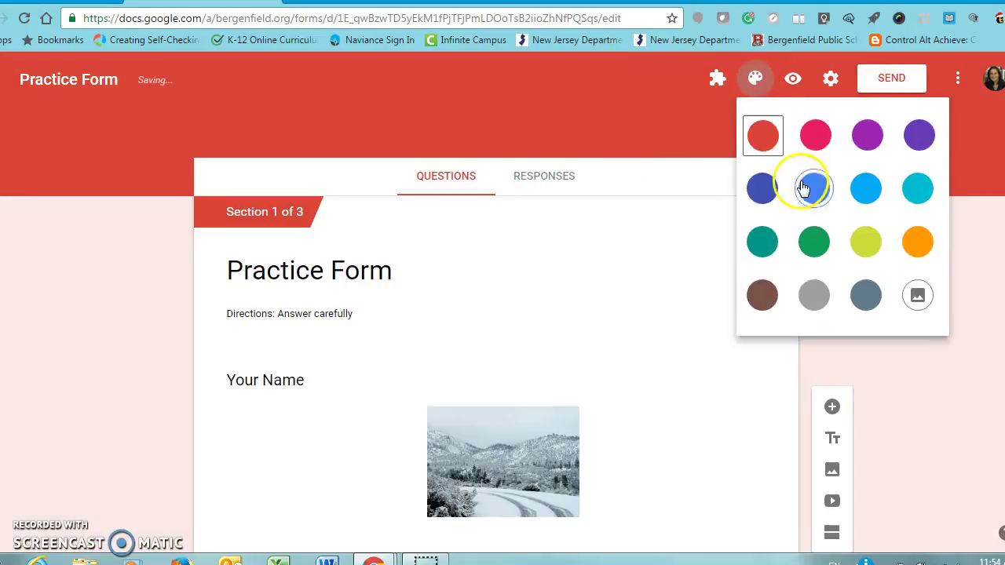
left_click(918, 297)
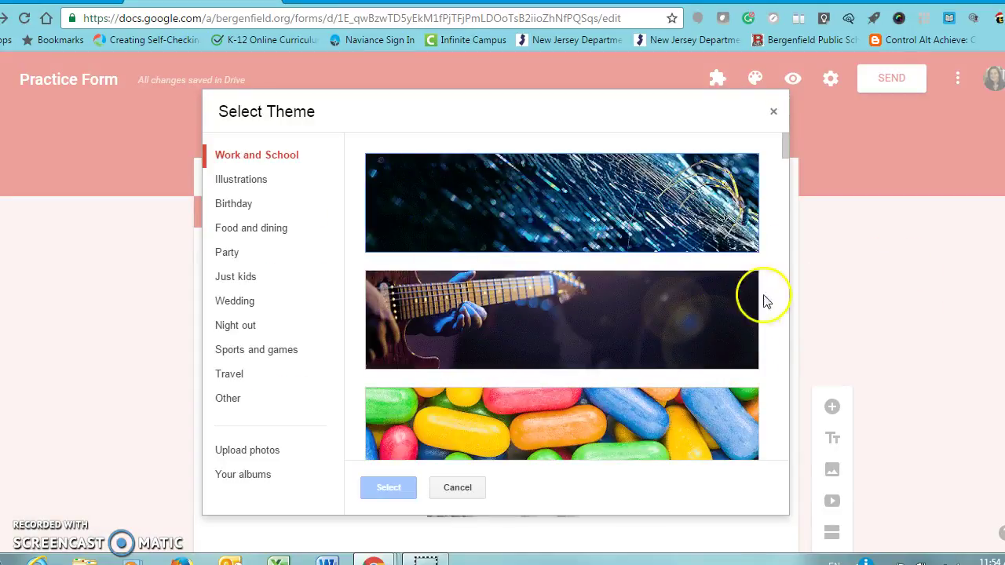
left_click_drag(783, 149, 784, 213)
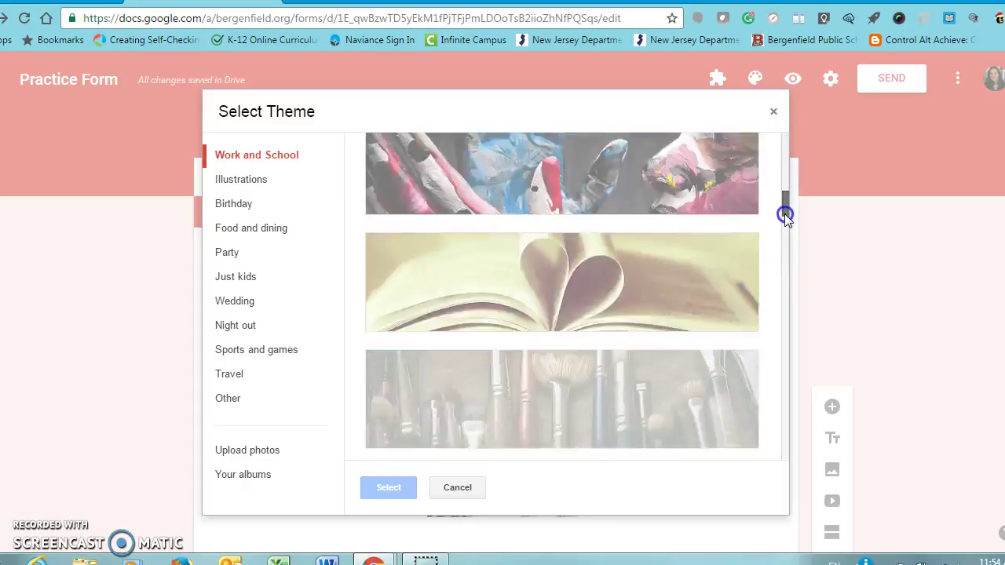
left_click(245, 187)
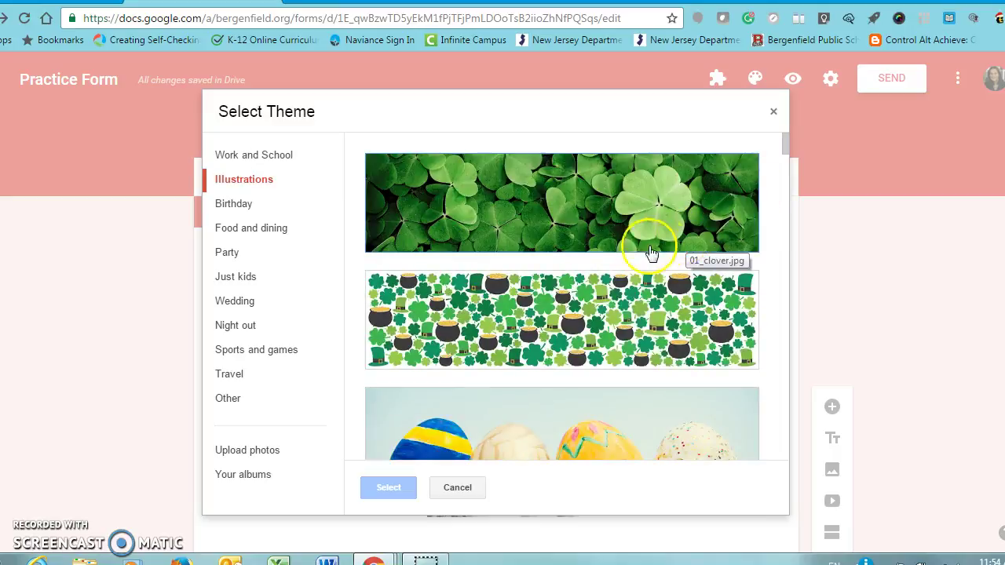
left_click_drag(787, 136, 779, 239)
scroll(650, 328, "down", 15)
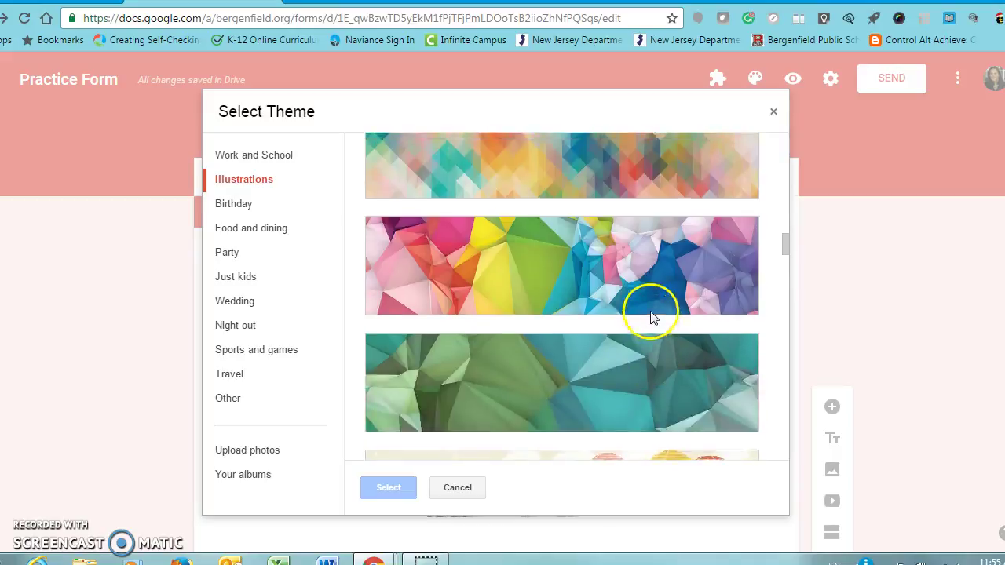
scroll(651, 320, "up", 6)
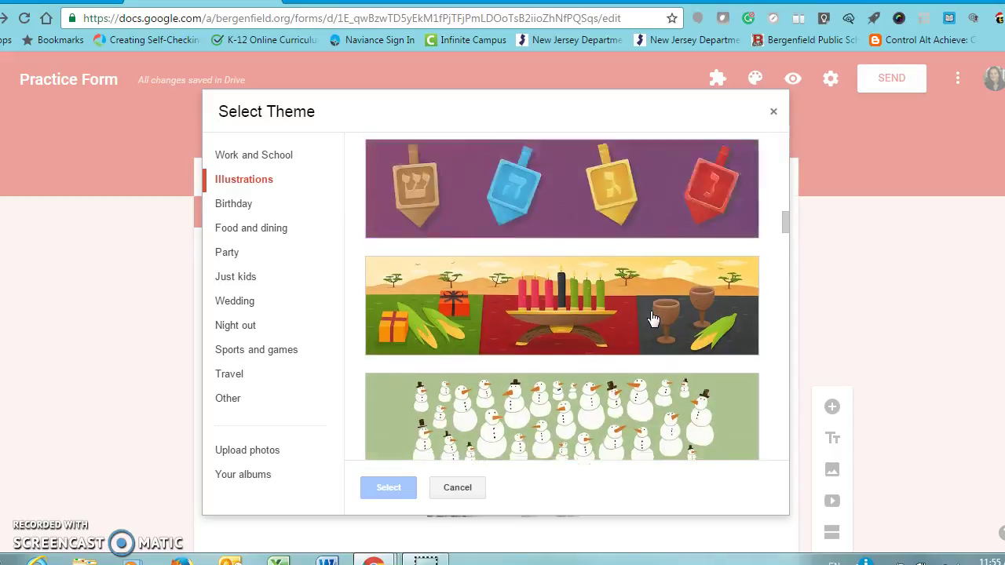
scroll(651, 318, "down", 2)
left_click(638, 278)
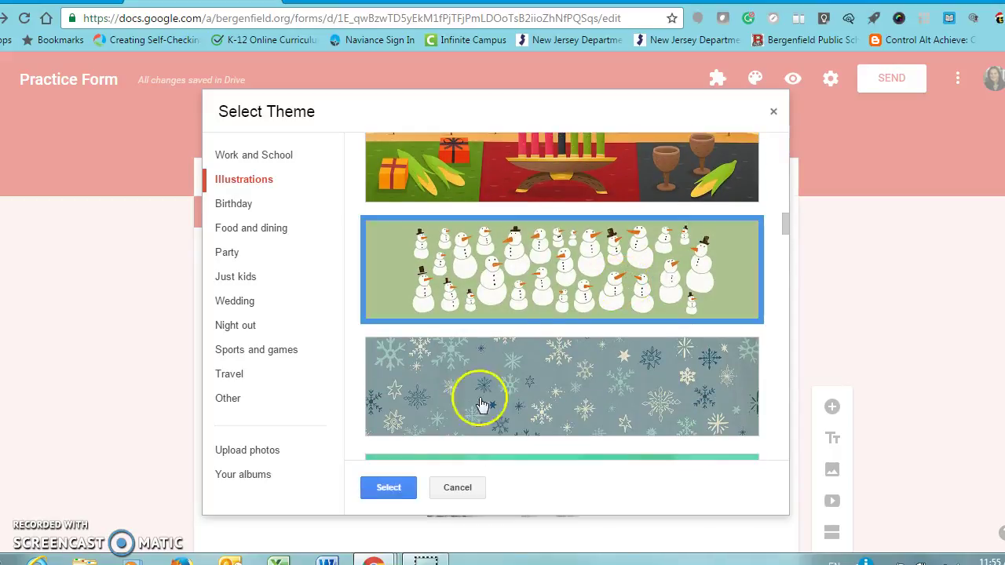
left_click(390, 488)
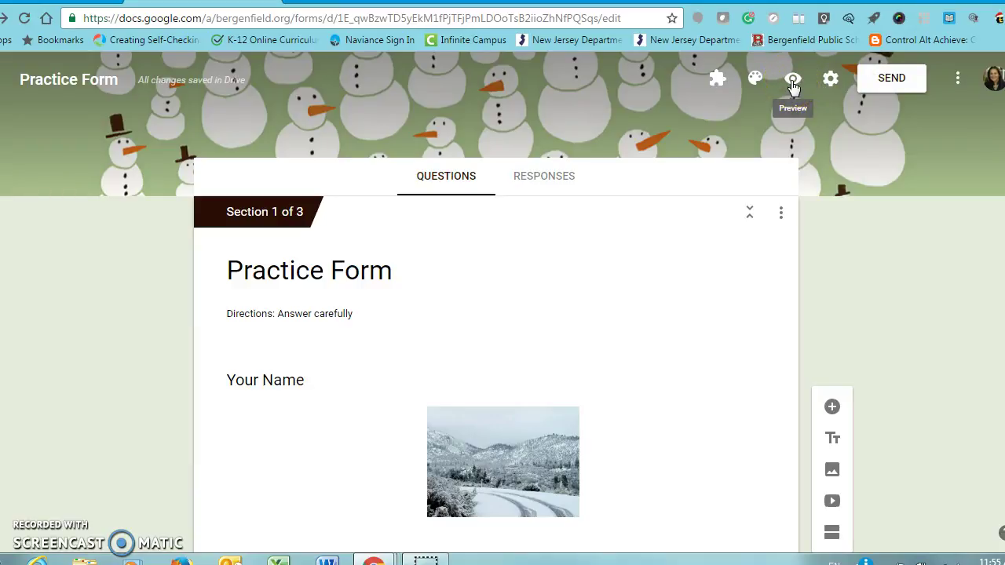
Preview the form from its header down to the end of the first page, and return to editing it
left_click(792, 82)
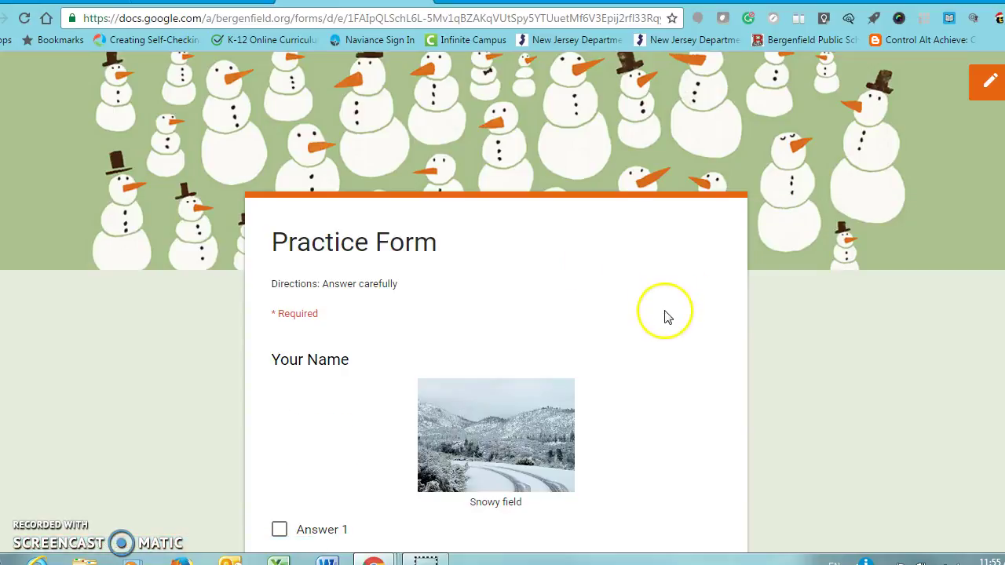
scroll(664, 314, "down", 2)
scroll(667, 308, "down", 4)
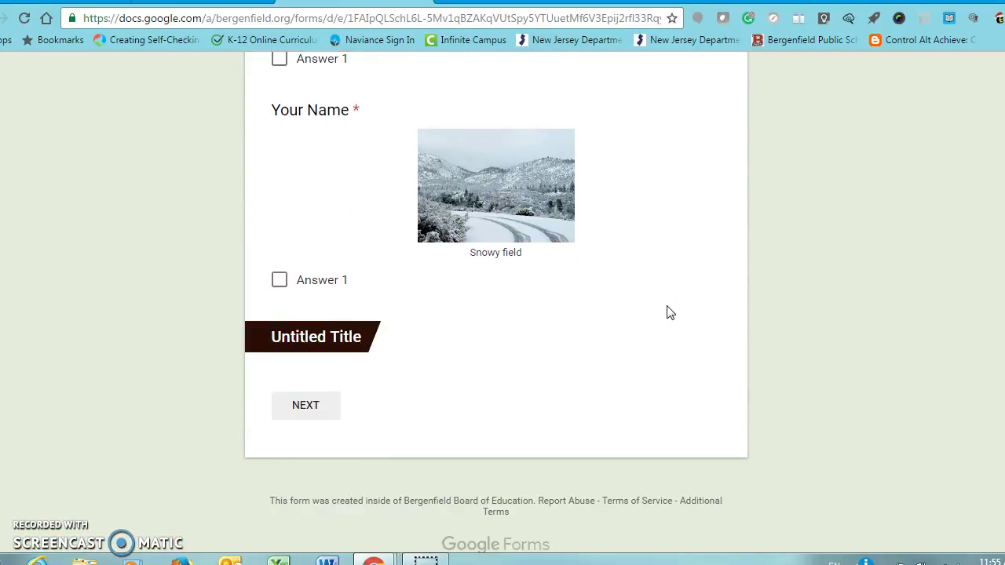
scroll(668, 310, "up", 6)
left_click(656, 228)
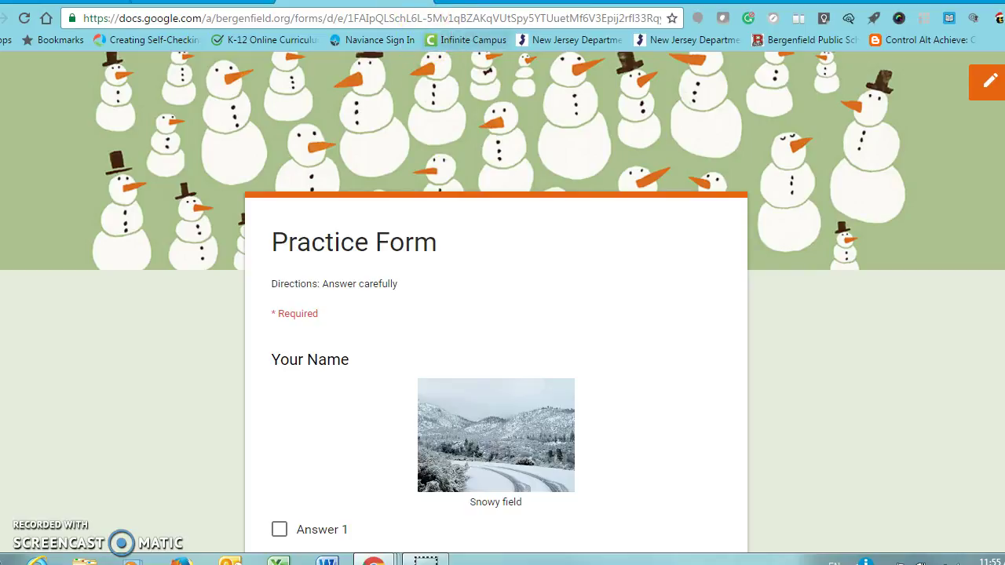
left_click(989, 86)
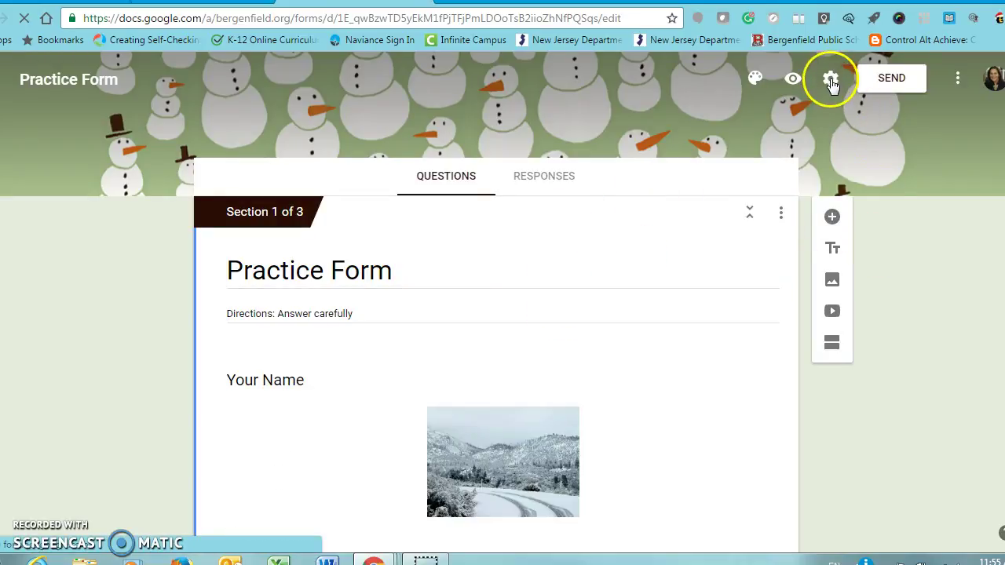
In the form's settings, turn on email address collection and set response receipts to Always
left_click(831, 80)
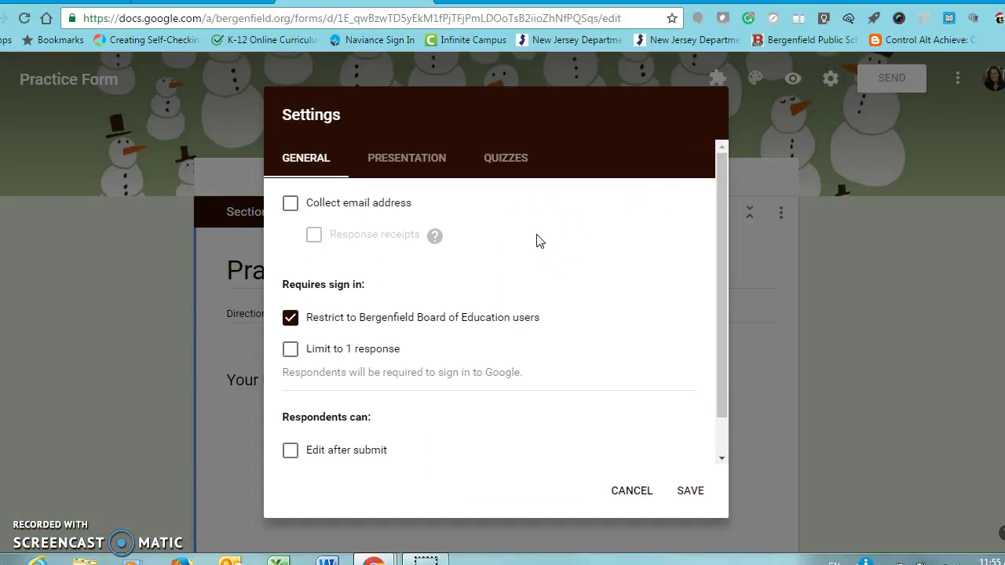
left_click(291, 204)
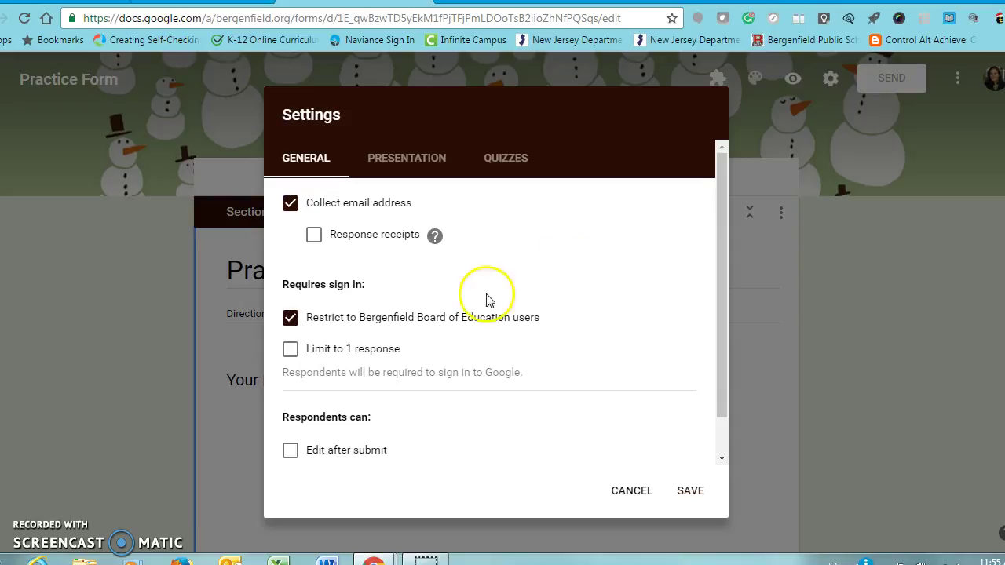
mouse_move(437, 240)
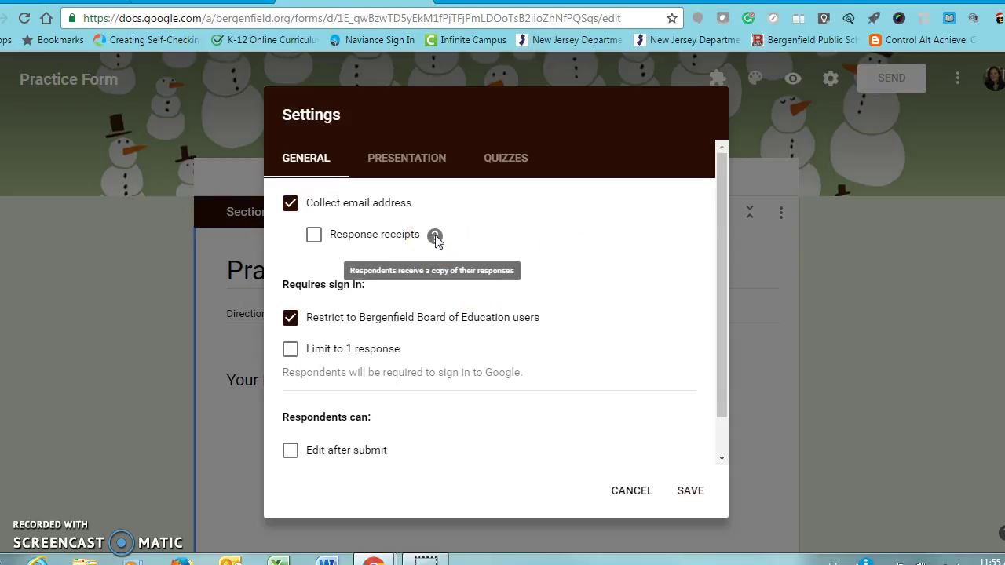
left_click(314, 235)
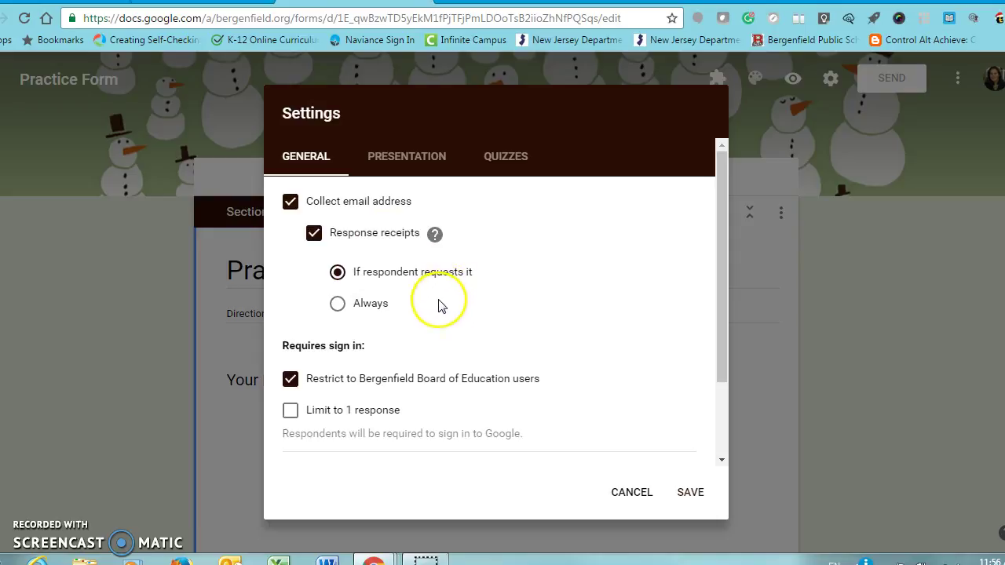
left_click(337, 303)
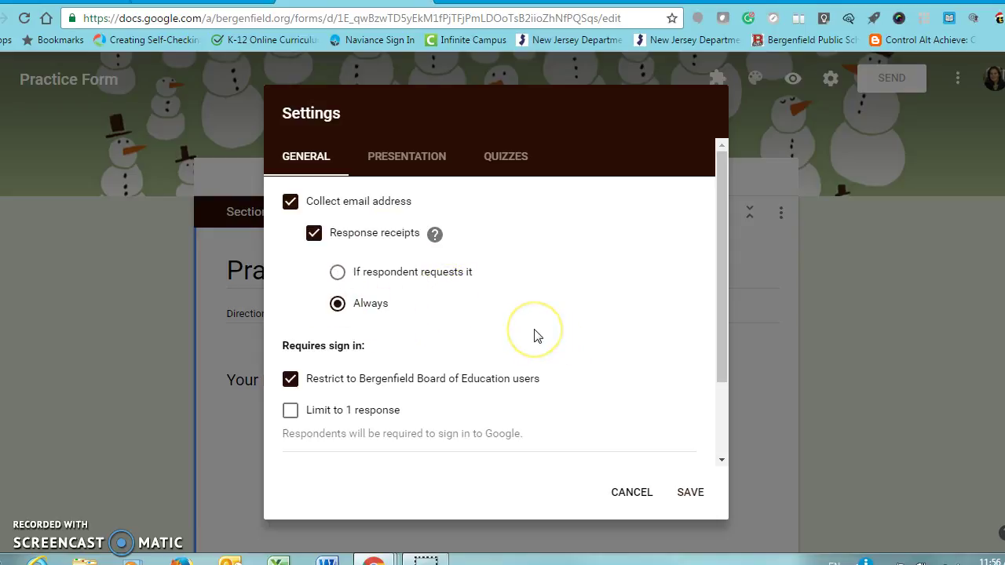
Limit the form to 1 response and let respondents edit after submit and see summary charts and text responses
scroll(542, 318, "down", 2)
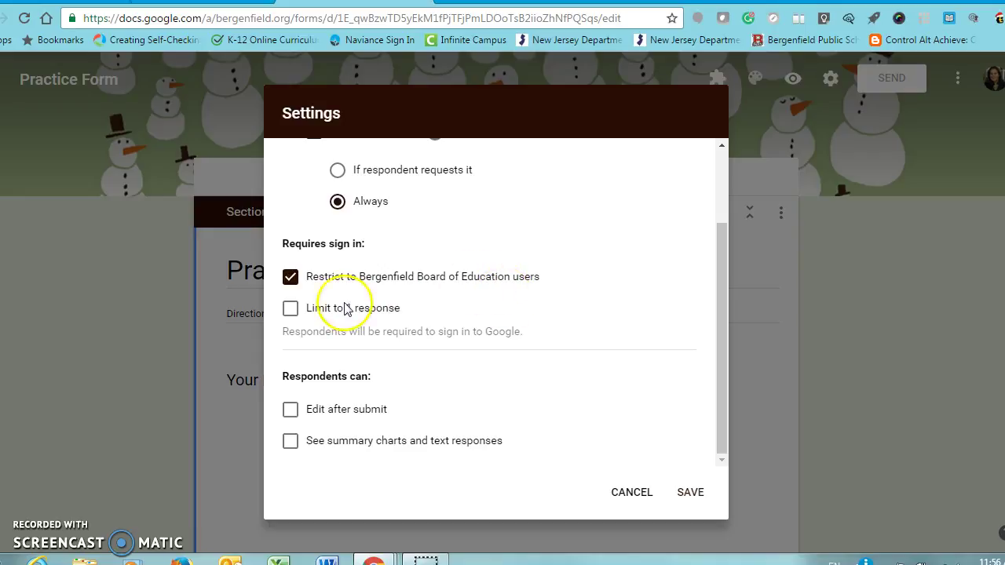
left_click(290, 308)
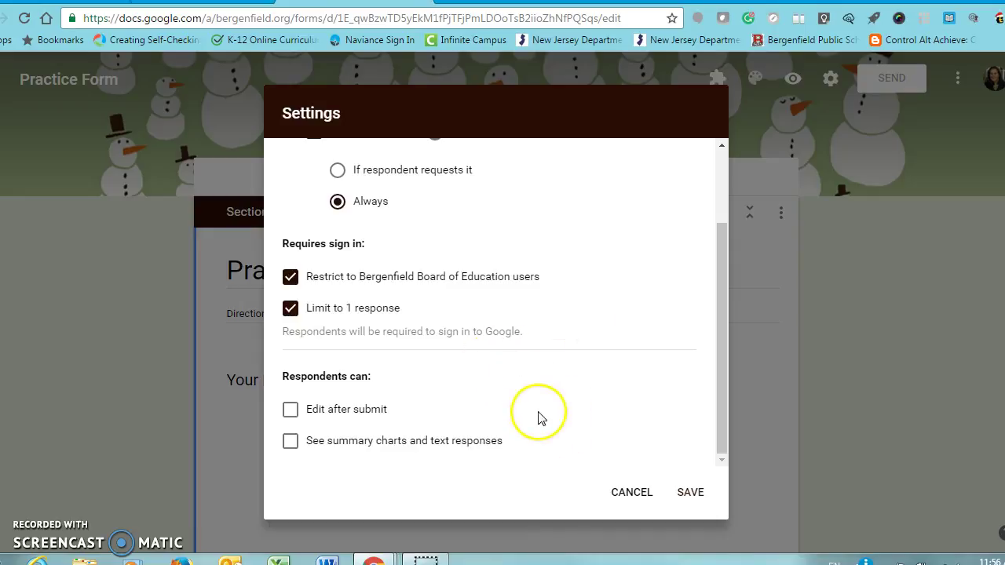
left_click(290, 409)
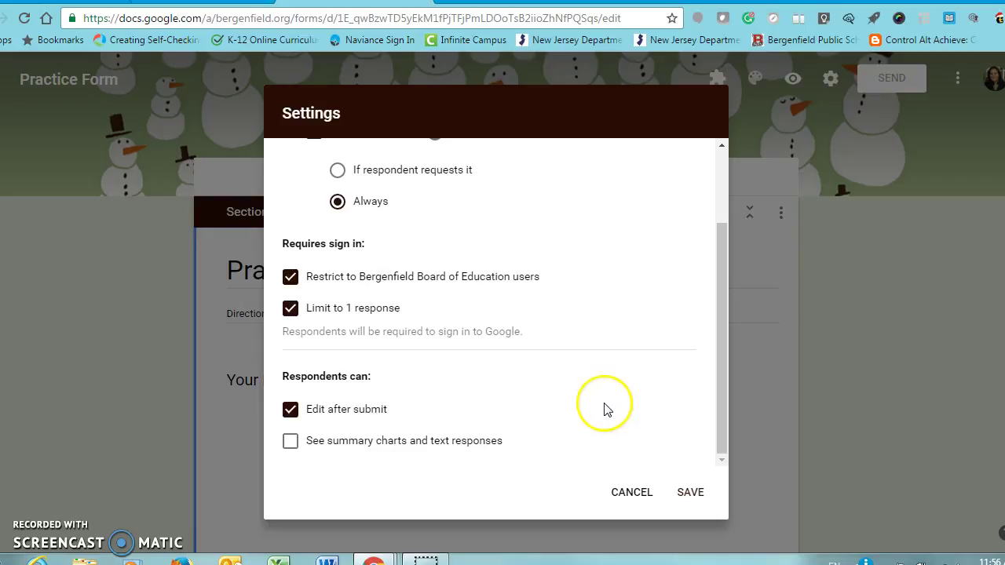
left_click(289, 441)
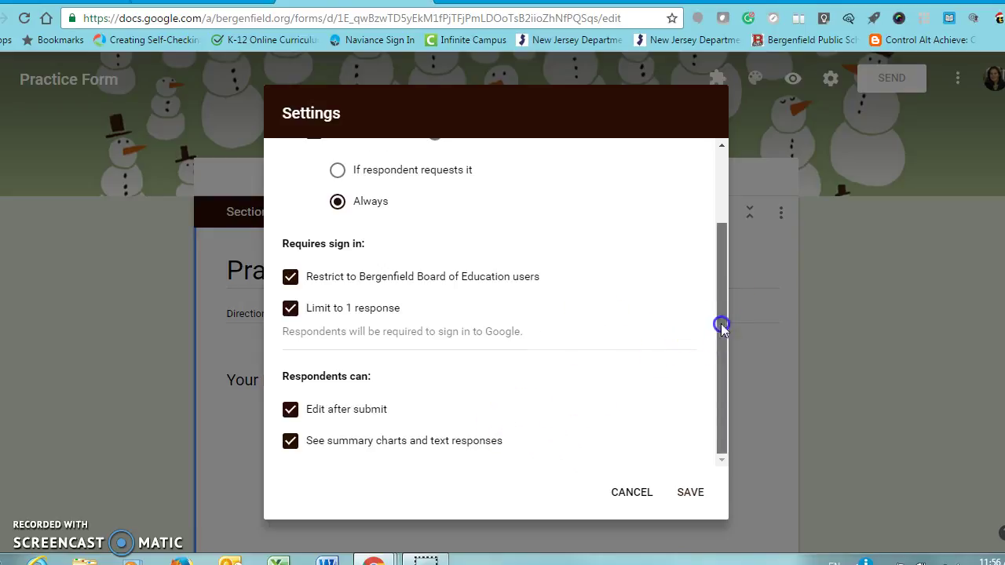
In the presentation settings, enable the progress bar and shuffled question order, and set the confirmation message to "Thank you!"
left_click_drag(720, 325, 516, 175)
left_click(409, 159)
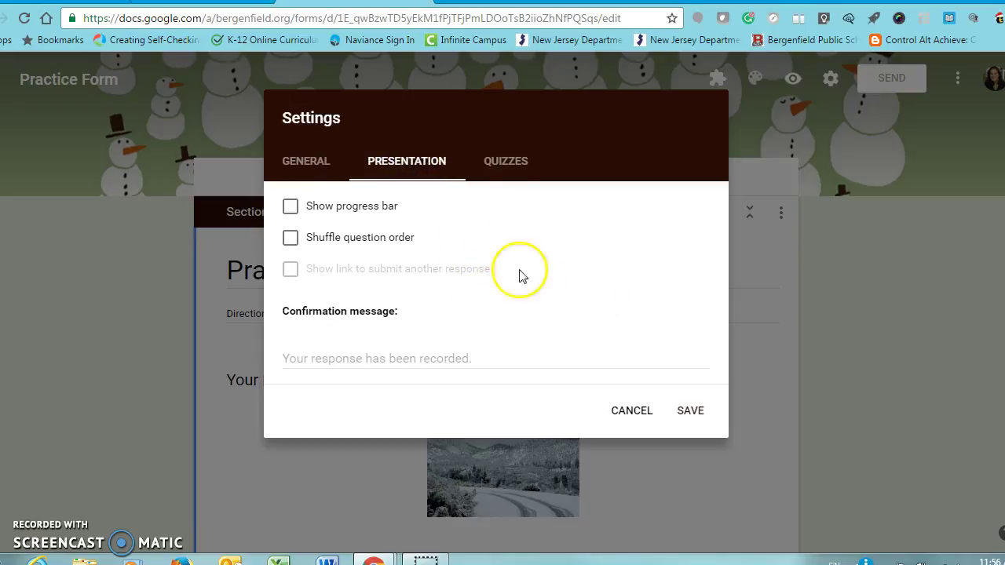
left_click(291, 206)
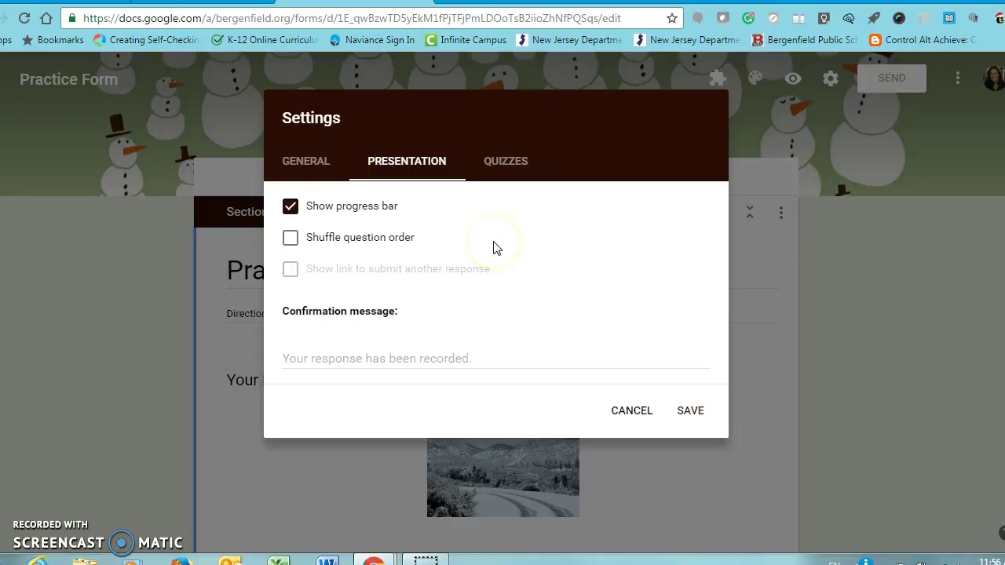
left_click(290, 238)
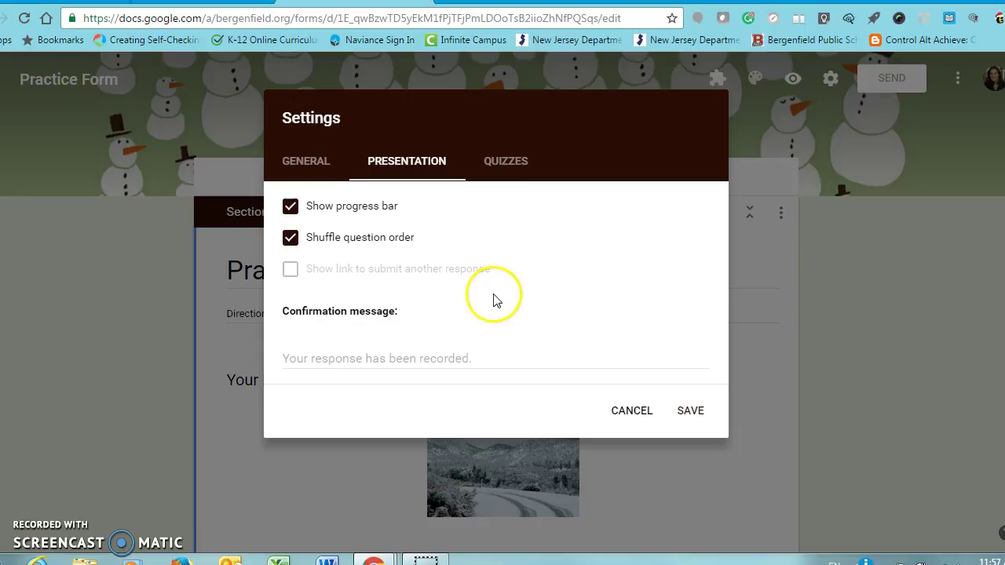
left_click(442, 357)
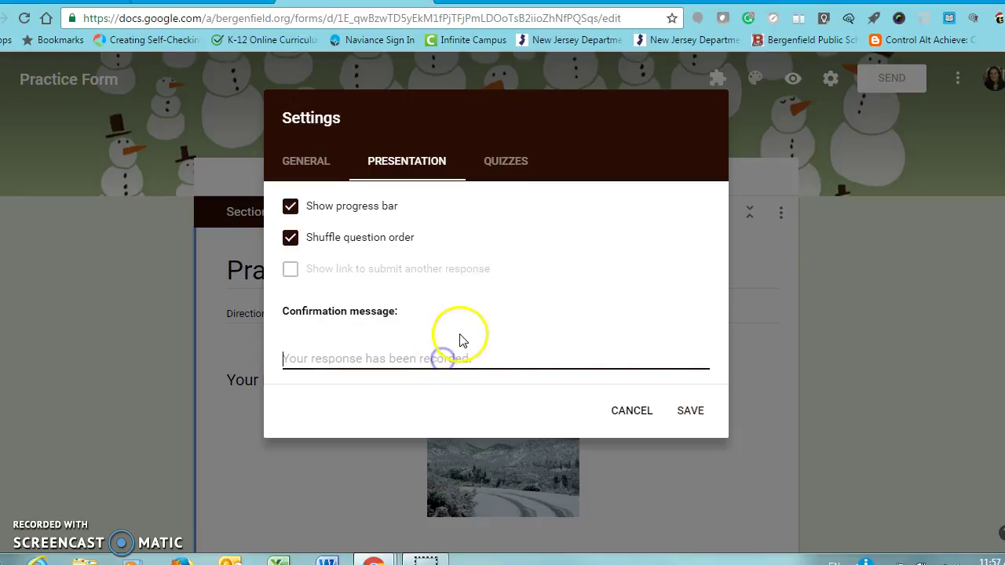
type("TH")
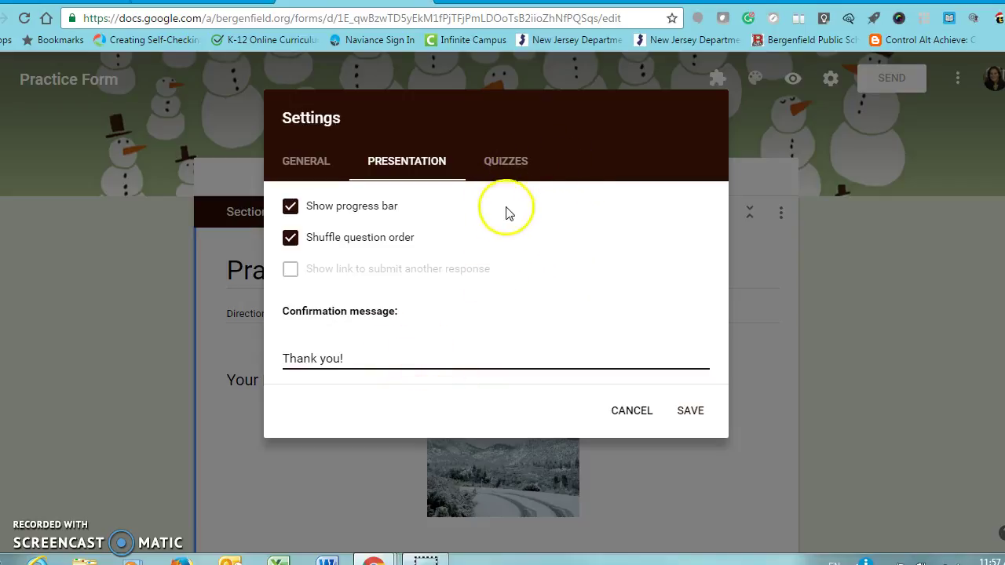
Make the form a quiz and set grades to be released later, after manual review
left_click(503, 162)
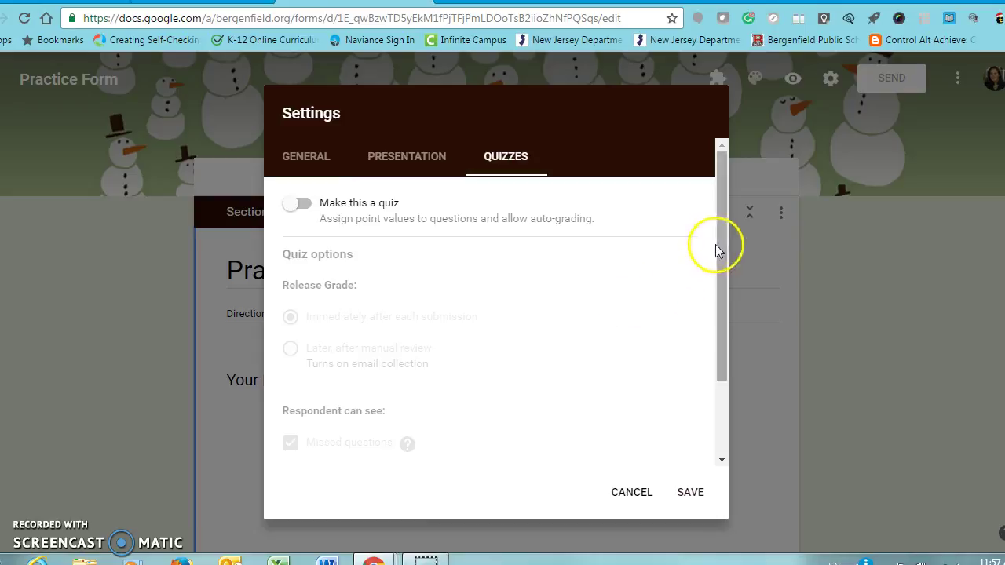
left_click(515, 163)
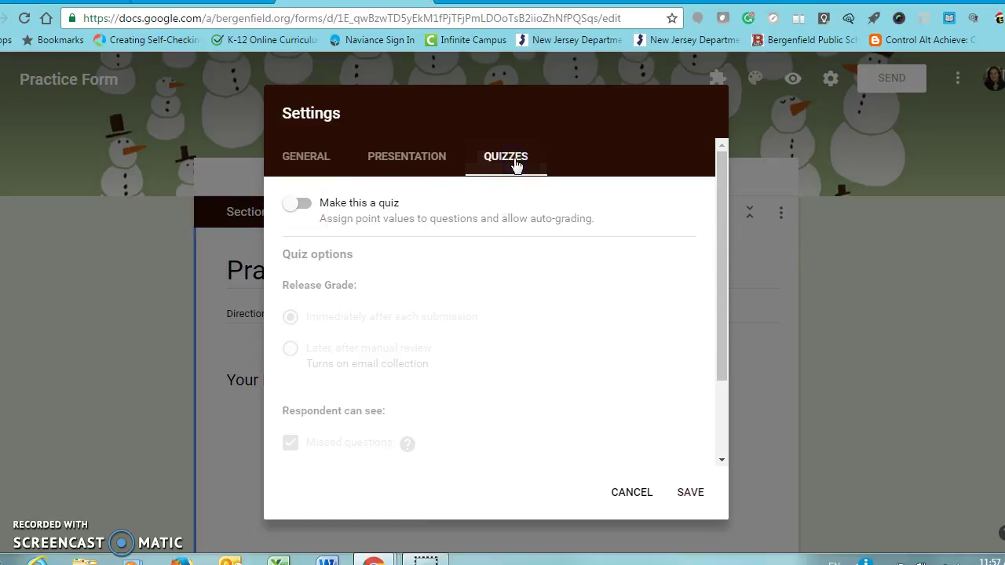
left_click(290, 204)
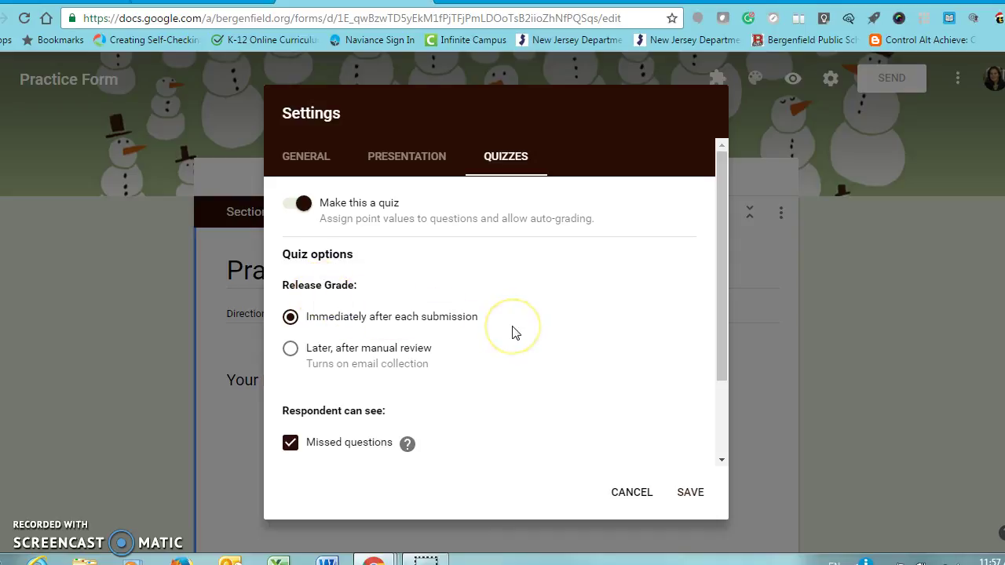
left_click(291, 349)
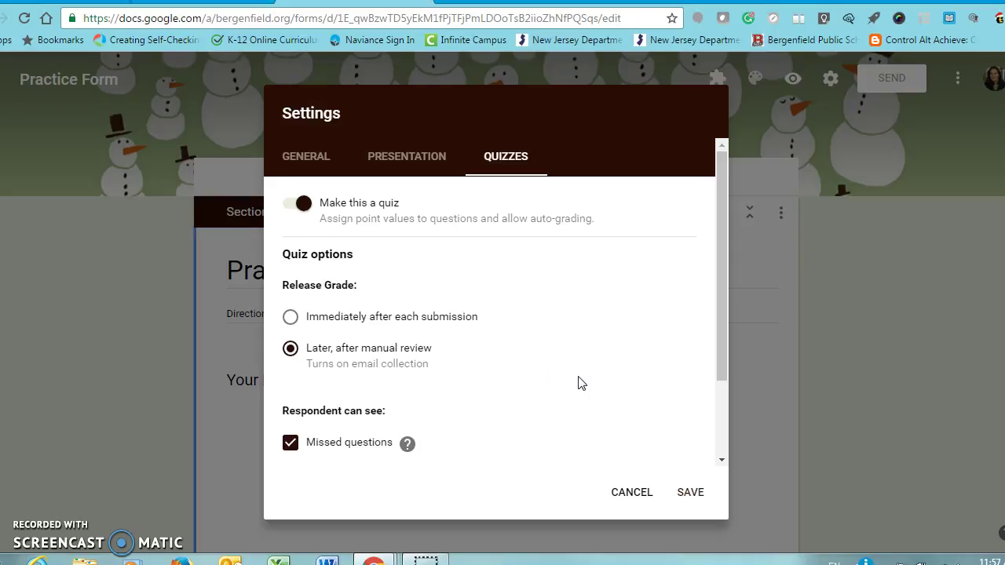
Examine the explanations of the quiz's missed questions, correct answers and point values options for respondents
left_click(724, 281)
left_click_drag(715, 339, 709, 363)
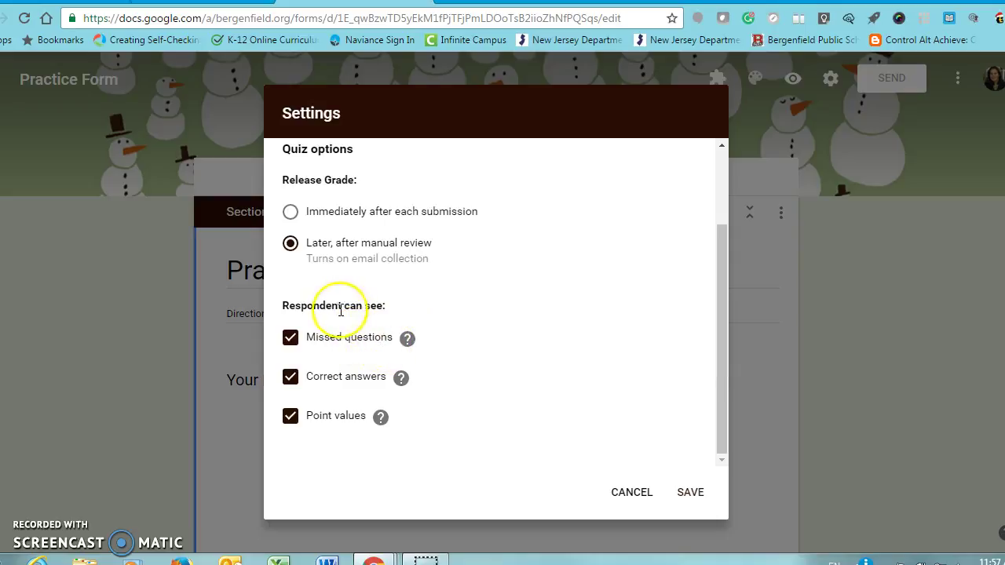
mouse_move(409, 347)
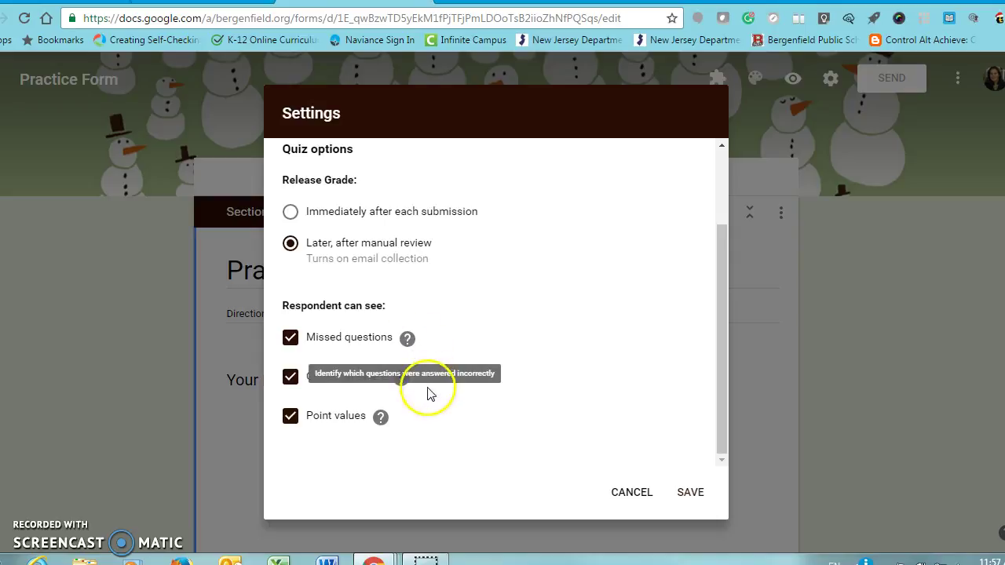
left_click(401, 380)
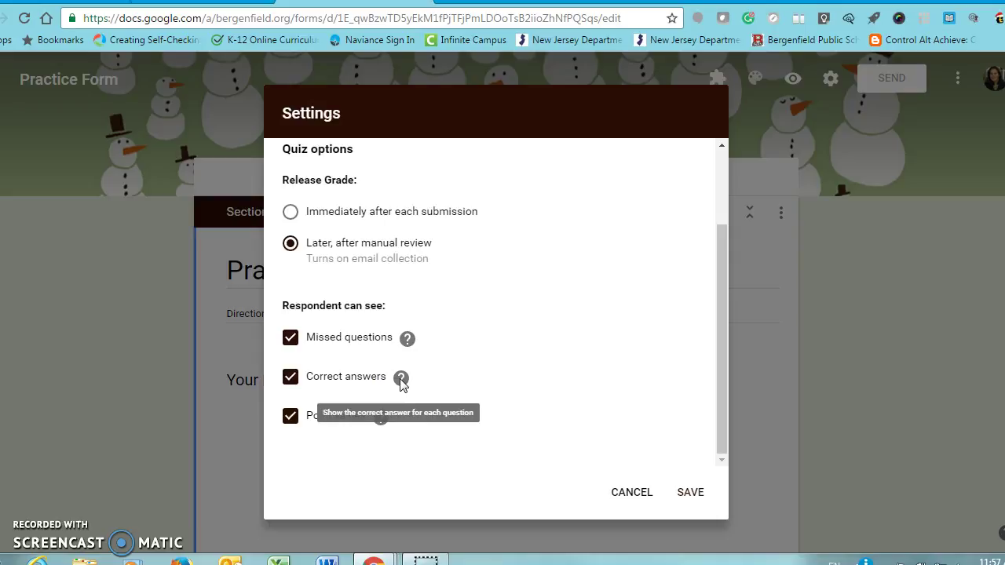
mouse_move(381, 418)
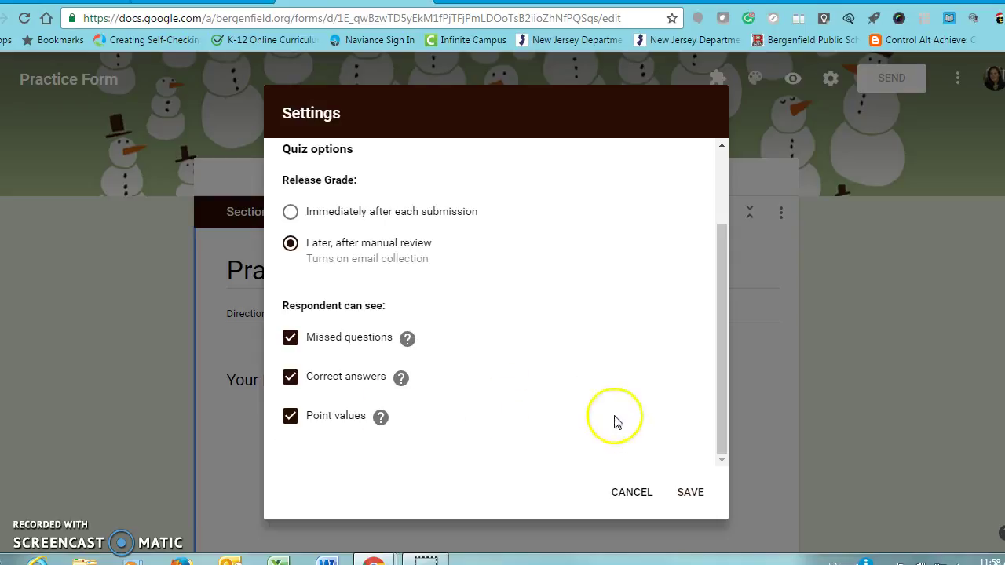
left_click_drag(720, 332, 704, 375)
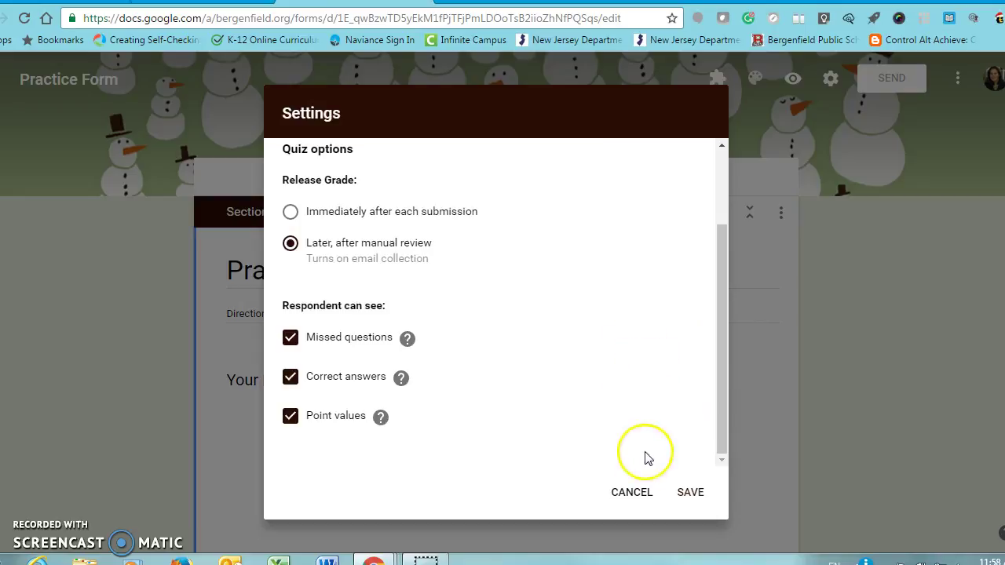
Save the quiz settings and set the first "Your Name" question's answer key to 5 points with Answer 1 as correct
left_click(689, 495)
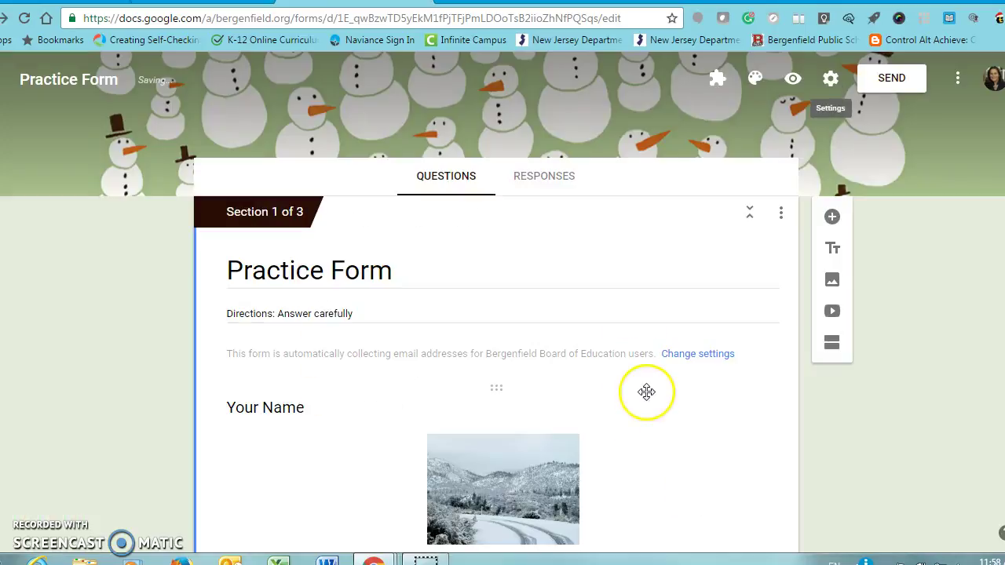
scroll(647, 402, "down", 4)
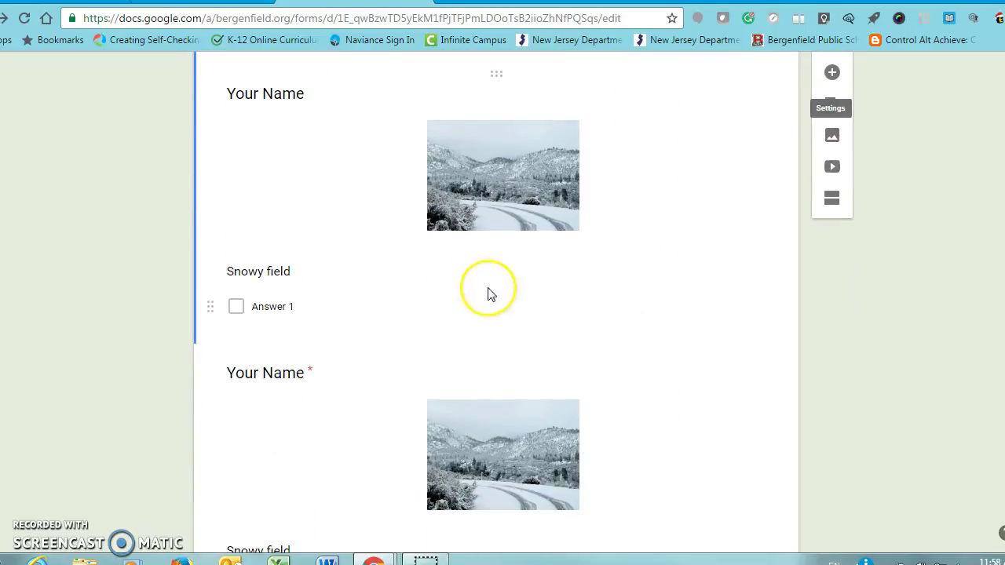
left_click(451, 276)
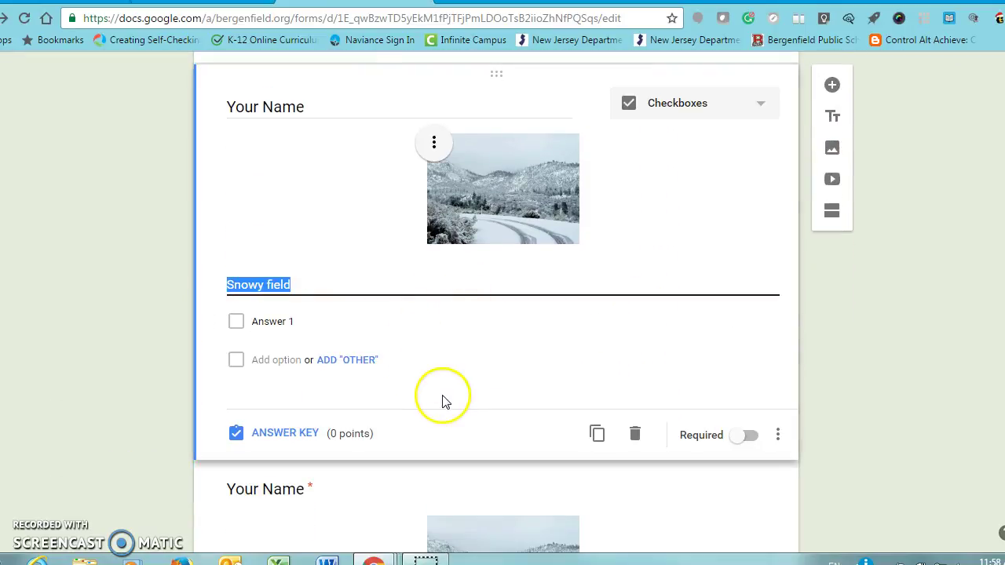
left_click(296, 440)
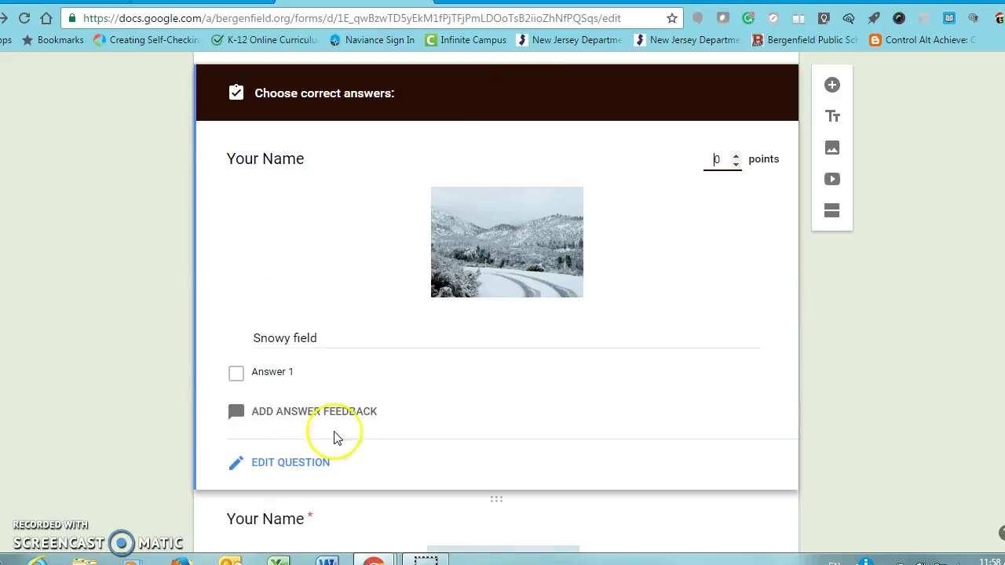
left_click(728, 159)
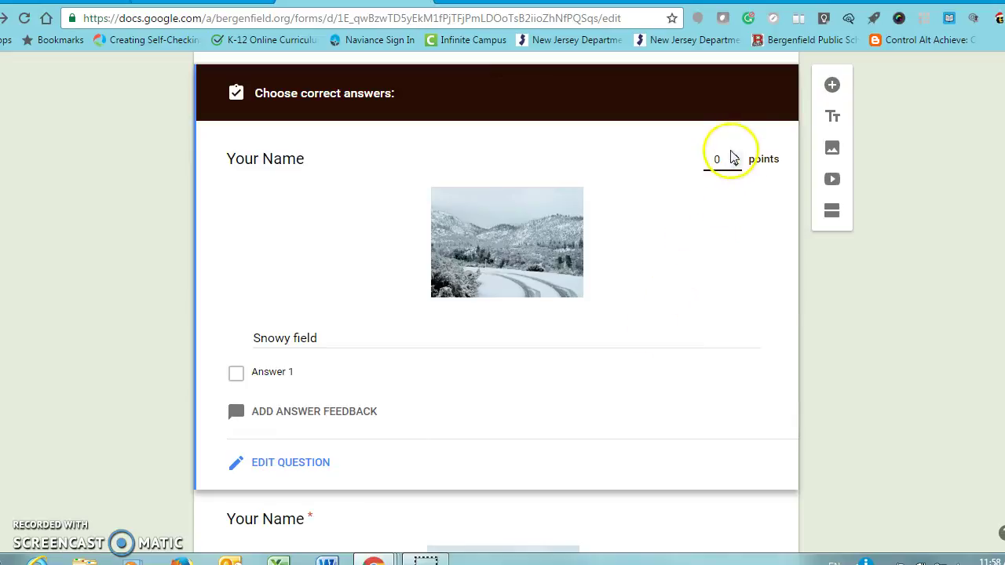
left_click(736, 156)
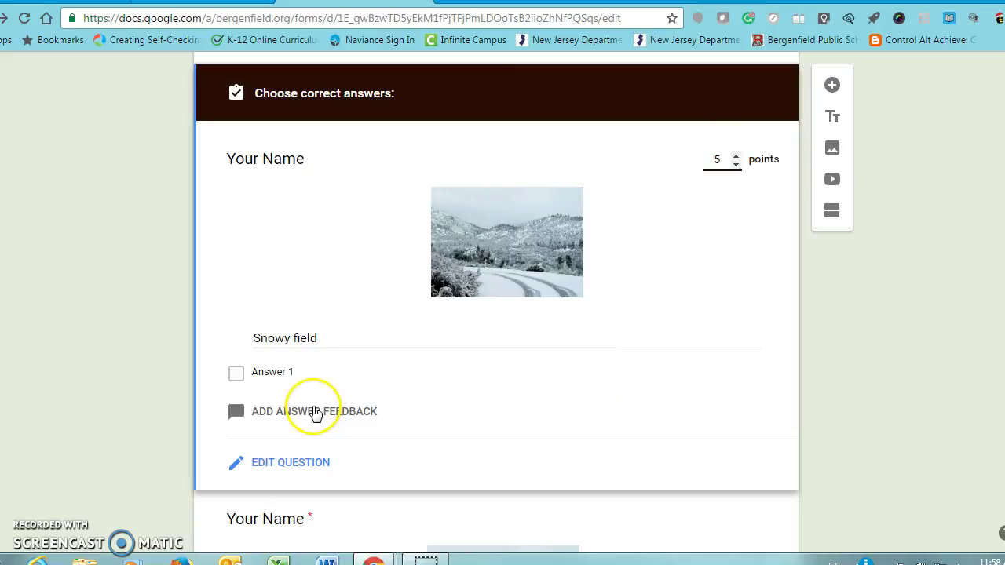
left_click(235, 374)
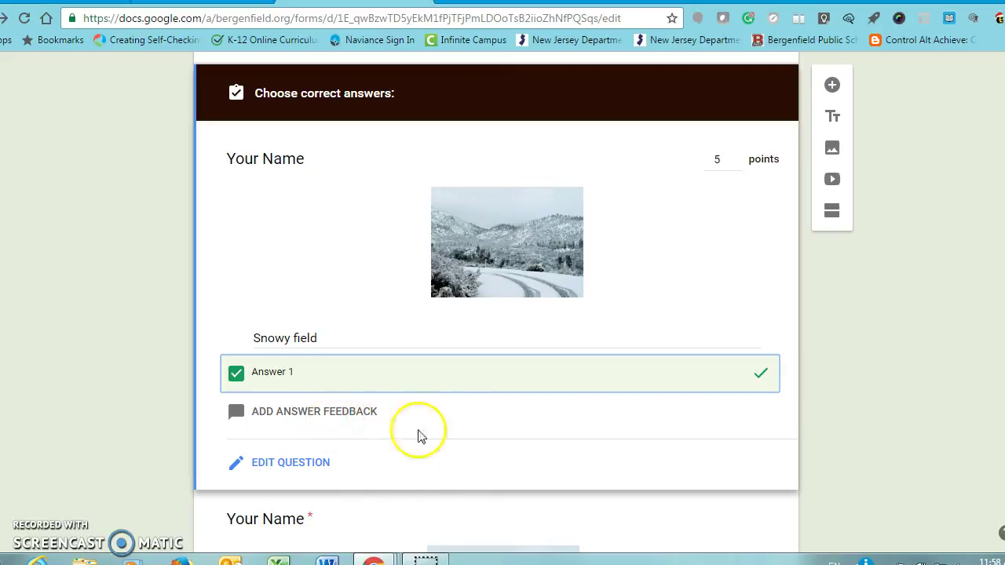
Add answer feedback to the question: "Are you sure?" for incorrect answers and "Great work!" for correct answers
left_click(349, 415)
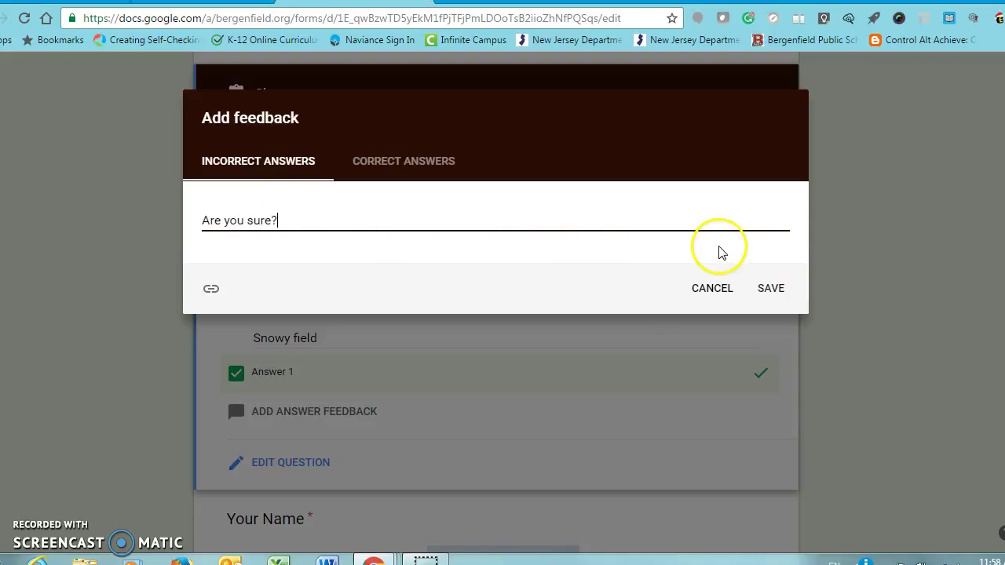
left_click(395, 165)
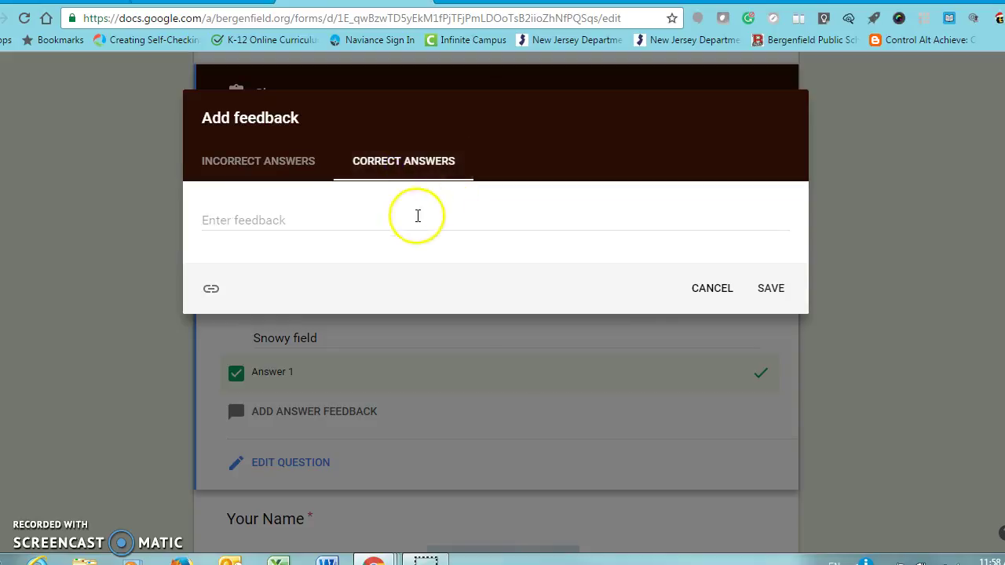
left_click(357, 218)
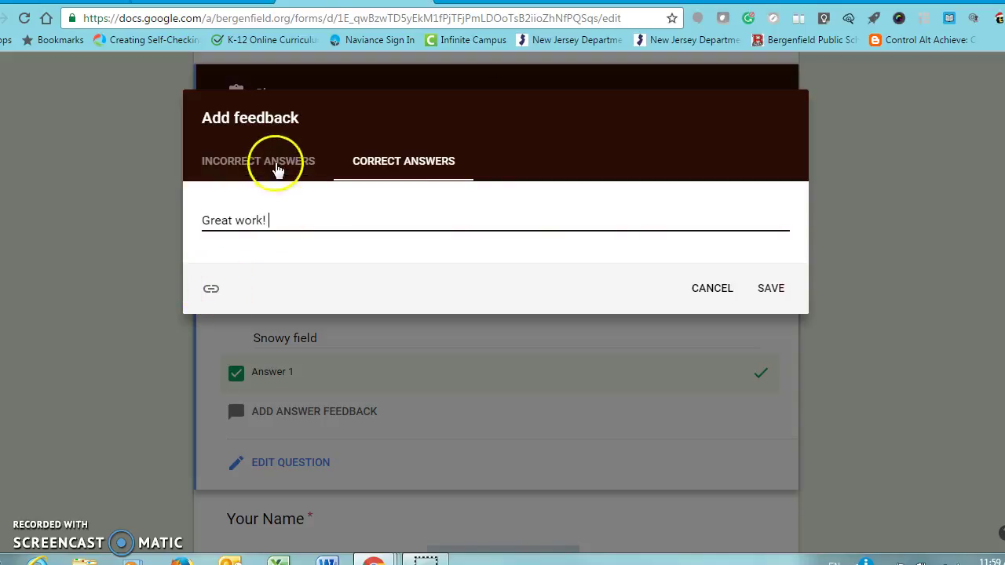
left_click(276, 167)
left_click(212, 290)
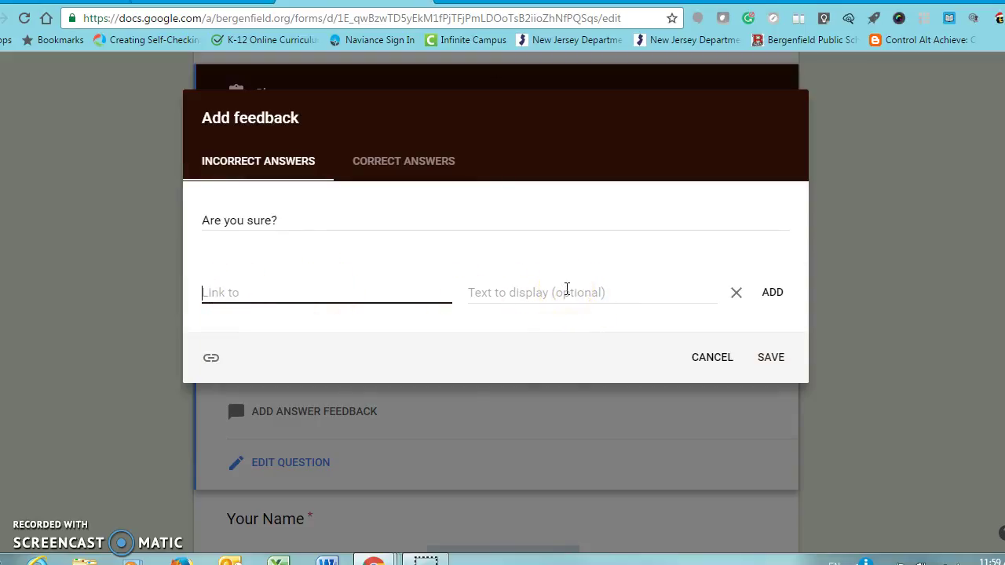
left_click(765, 359)
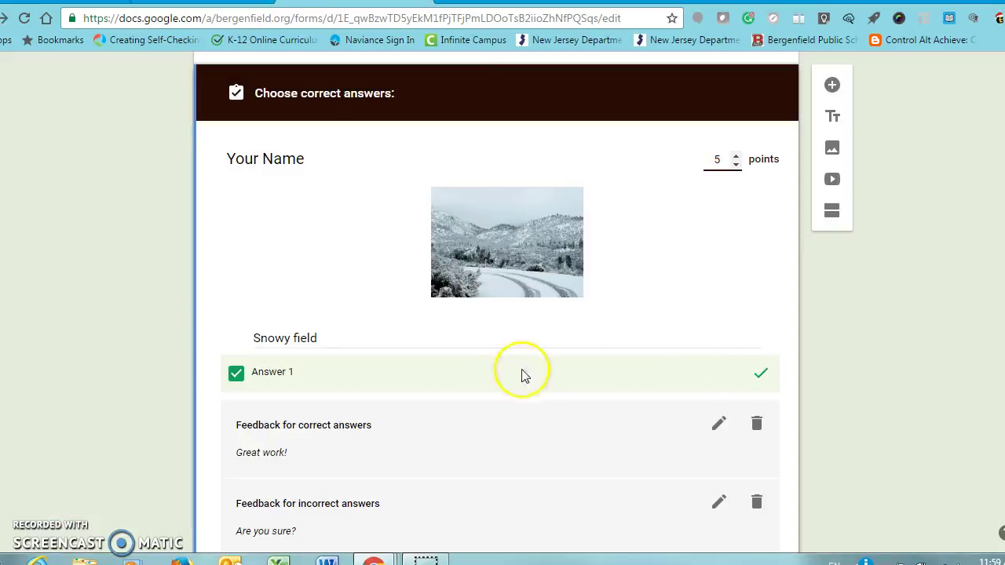
Generate a shortened link for sending the form, select the URL, and close the sending options
scroll(655, 162, "up", 3)
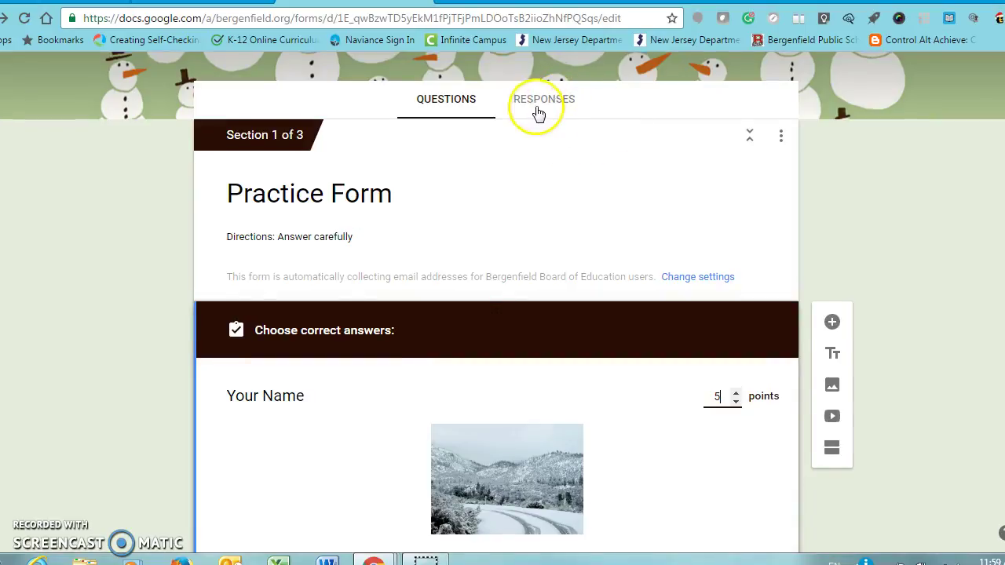
scroll(553, 106, "up", 1)
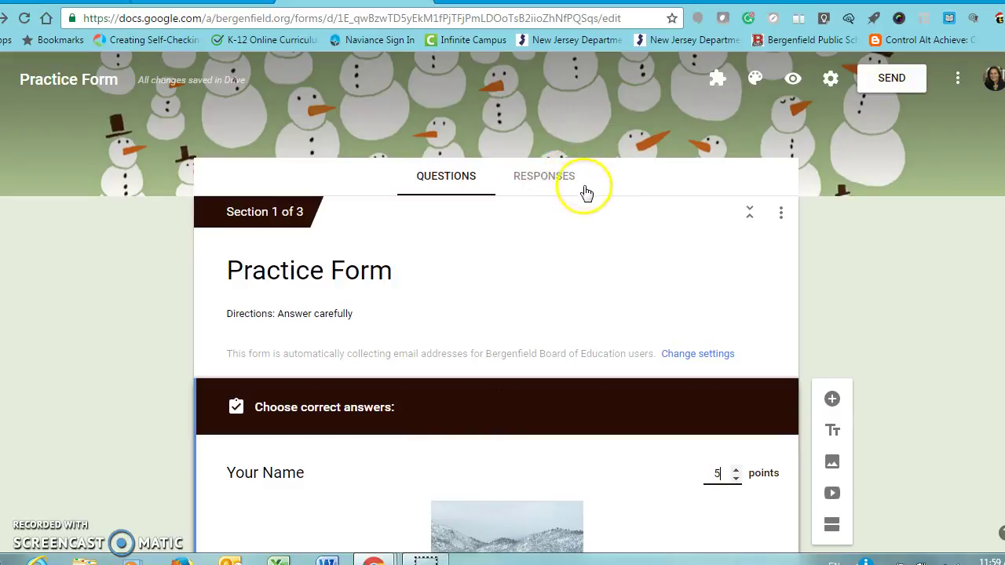
left_click(886, 82)
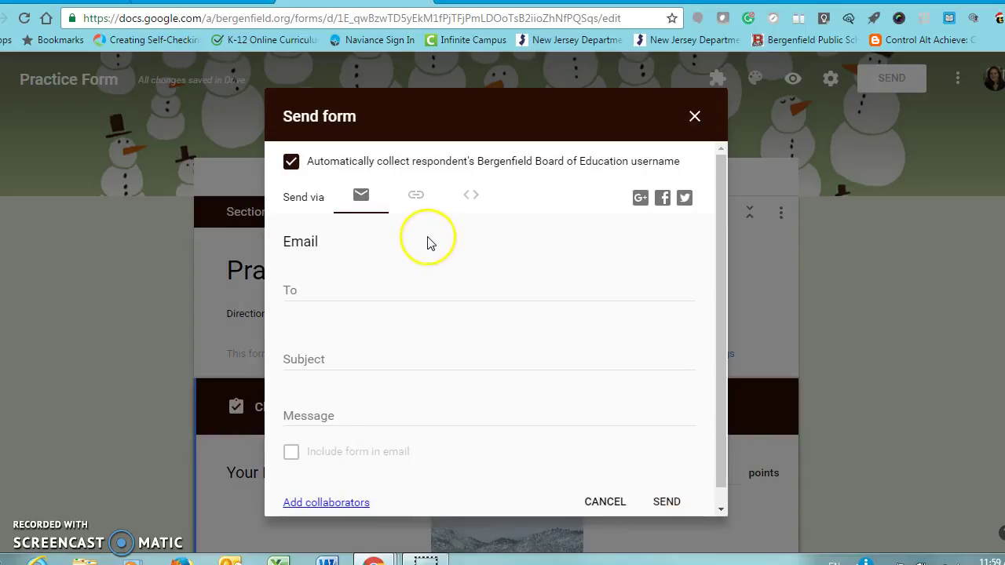
left_click(416, 198)
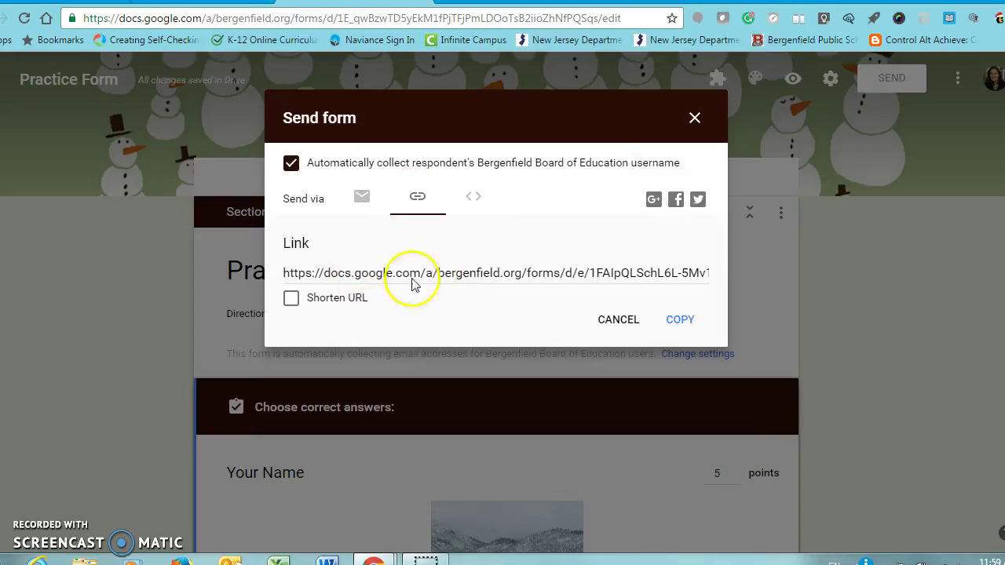
left_click(290, 299)
left_click(424, 275)
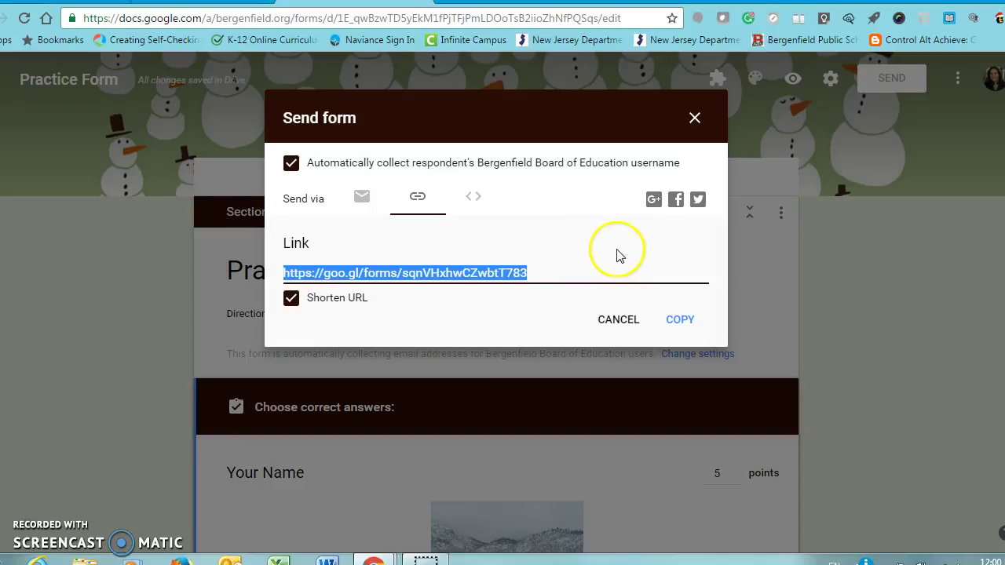
left_click(696, 119)
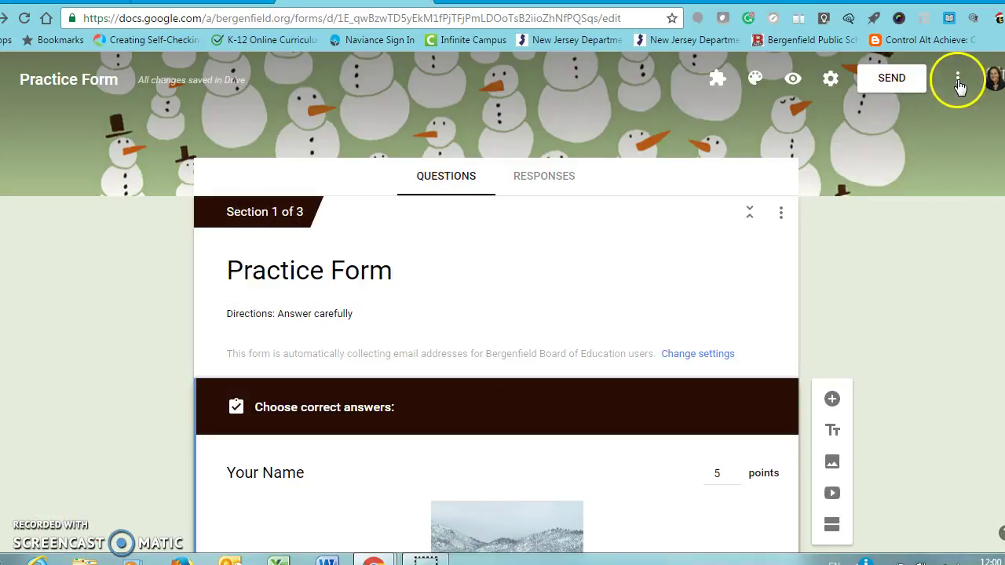
left_click(957, 82)
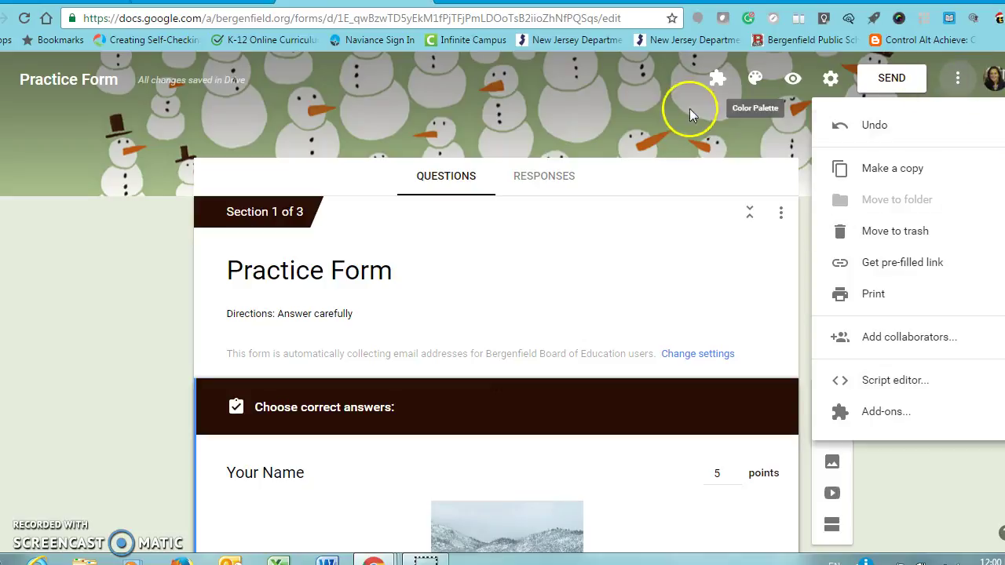
left_click(603, 105)
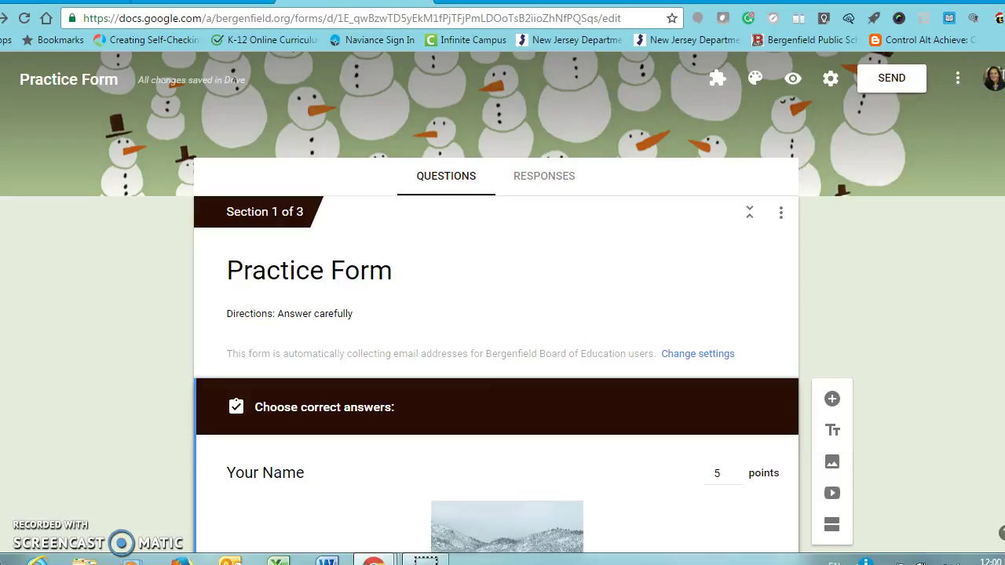
left_click(956, 82)
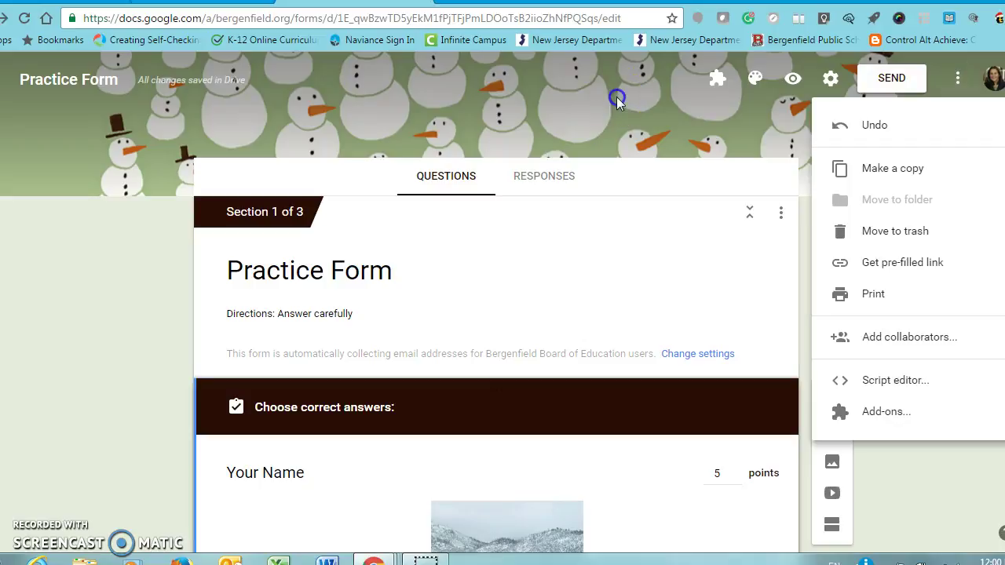
left_click(565, 84)
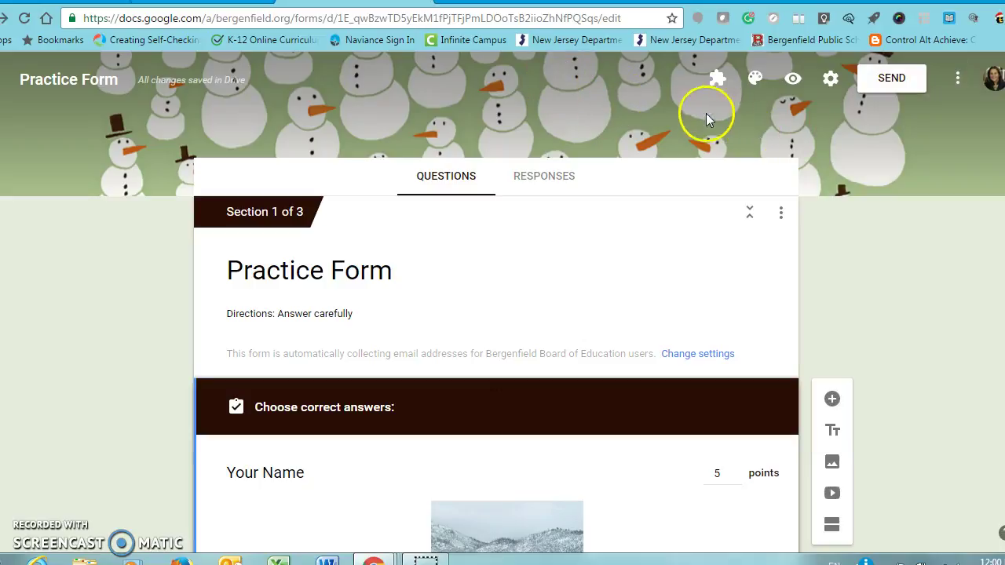